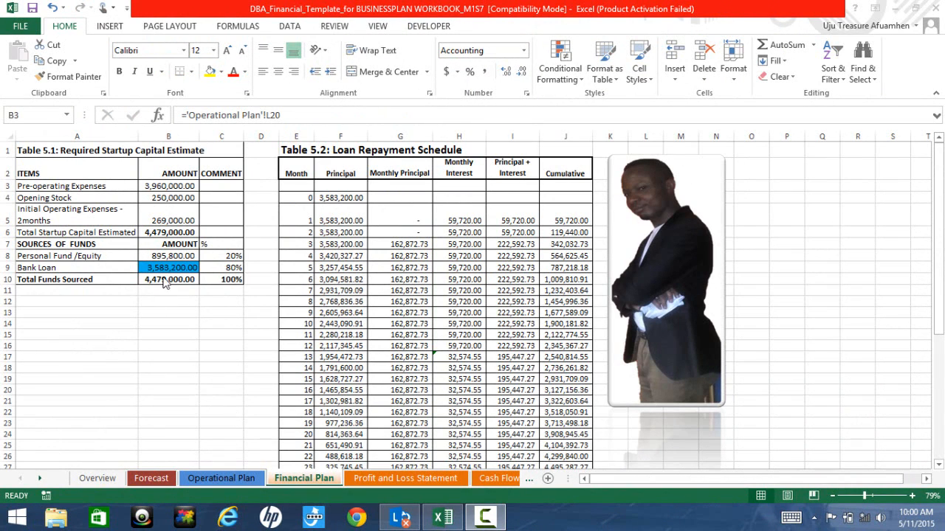
Step: Look over the Operational Plan and Forecast sheets, then return to the Financial Plan sheet
left_click(223, 483)
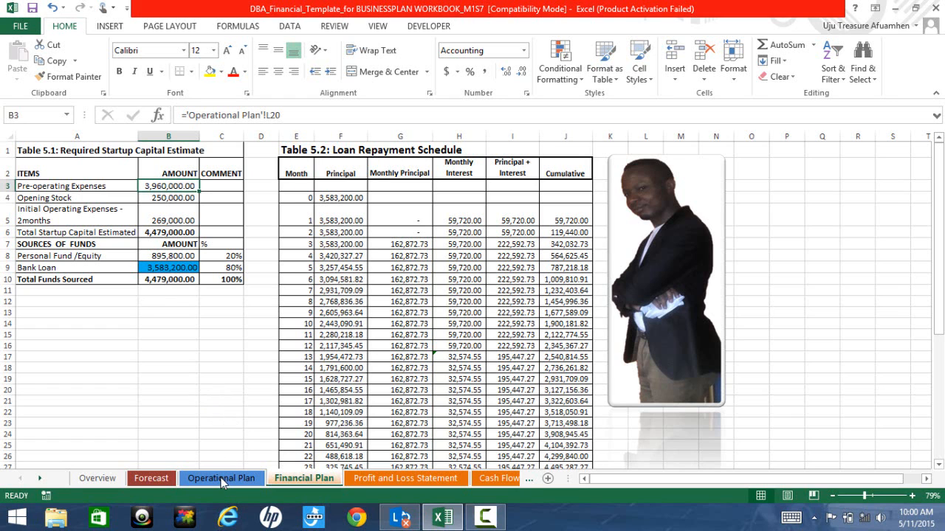
left_click(222, 479)
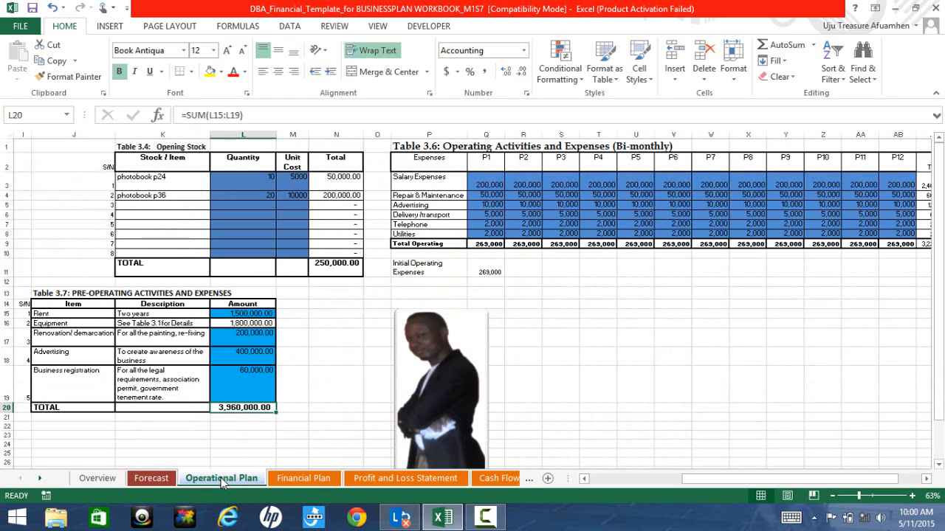
left_click(154, 480)
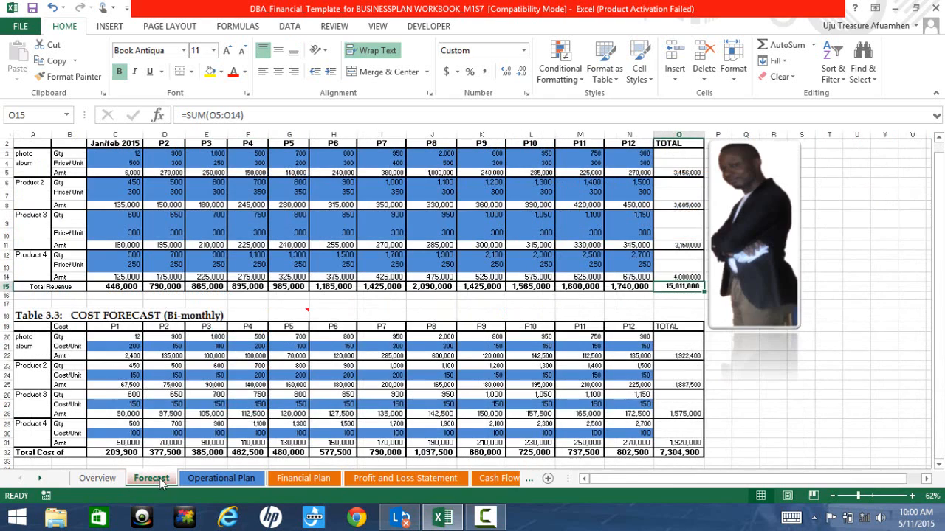
left_click(291, 480)
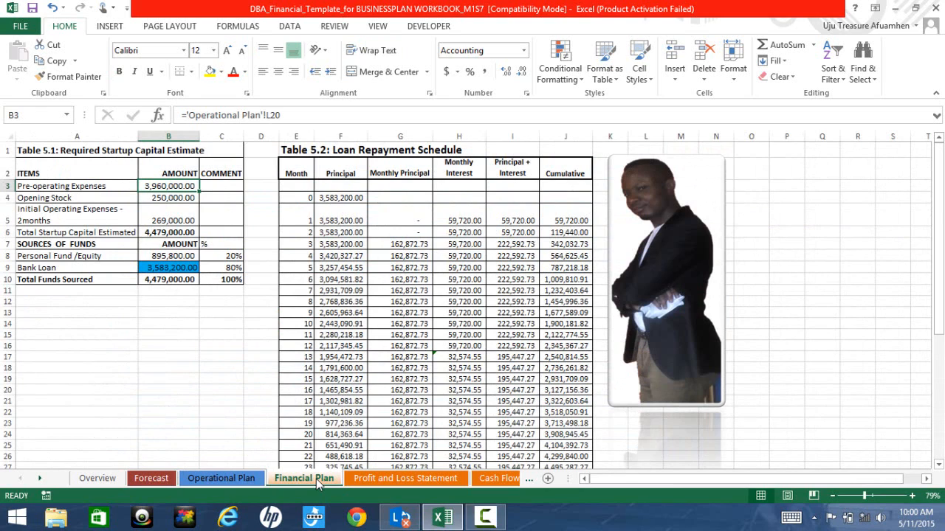
Step: Examine the source references of the pre-operating expenses, opening stock and initial operating expenses in Table 5.1
left_click(169, 195)
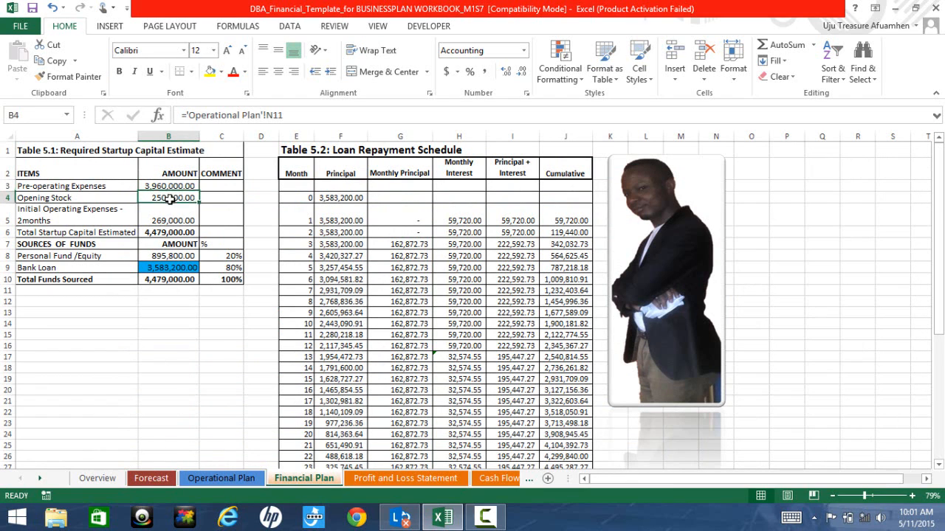
left_click(167, 185)
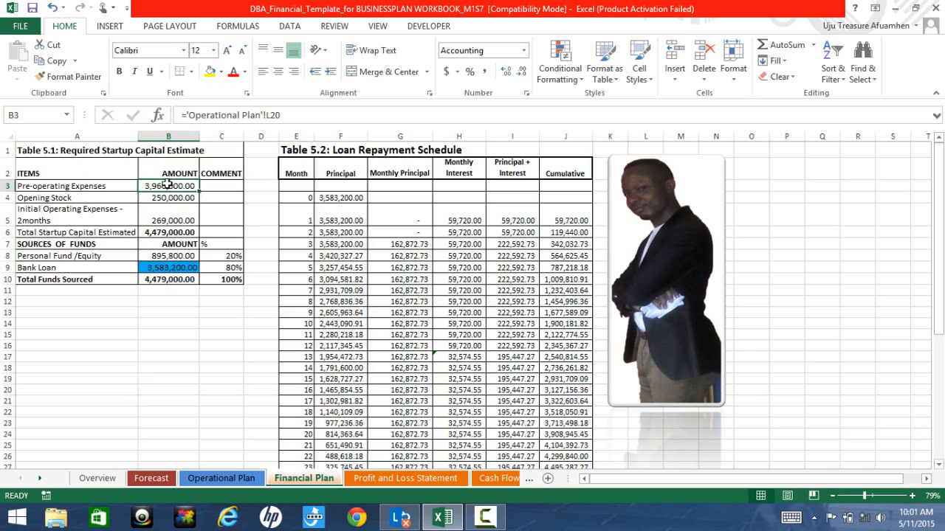
left_click(173, 195)
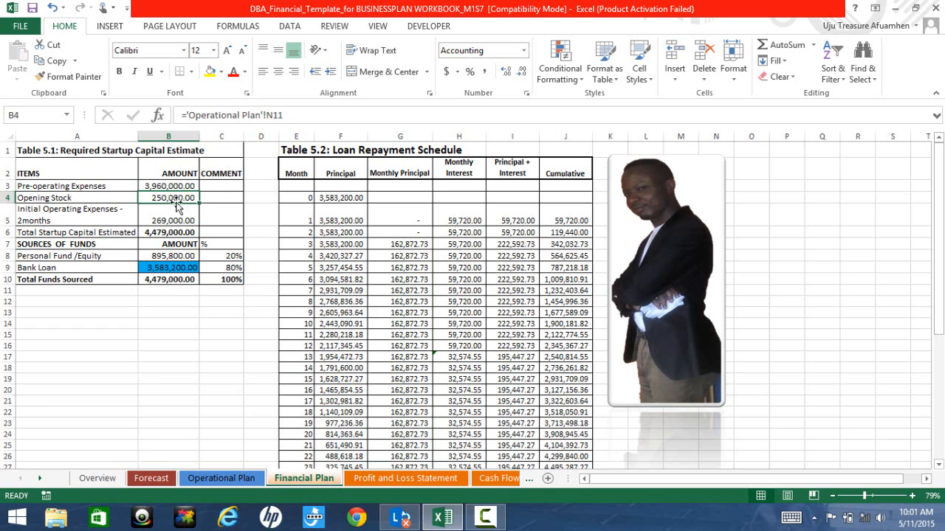
left_click(177, 221)
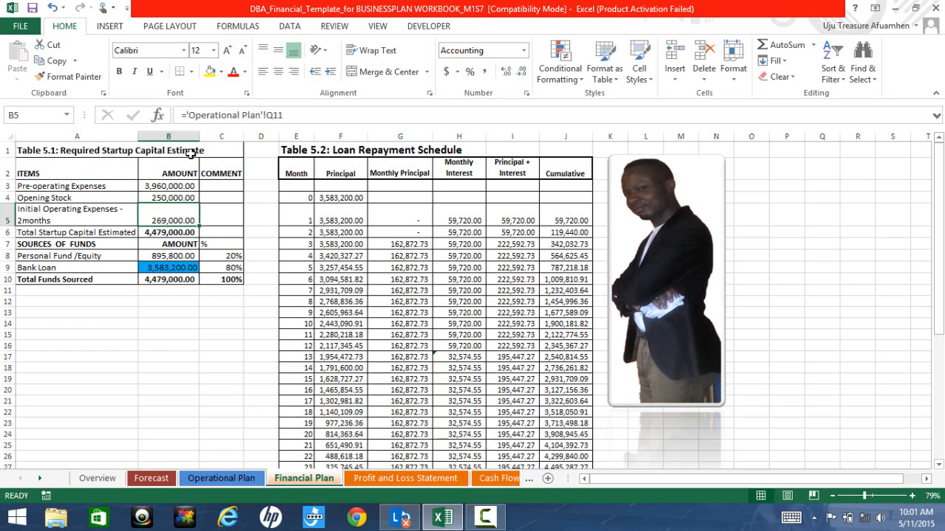
left_click(85, 215)
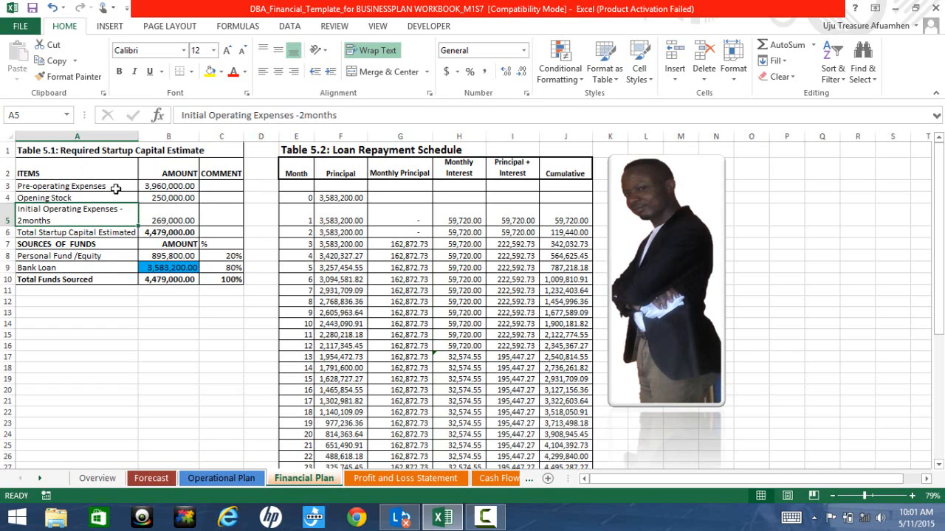
Step: Trace the pre-operating expenses to Table 3.7 on the Operational Plan sheet, check its amounts, and return to the Financial Plan
left_click(178, 188)
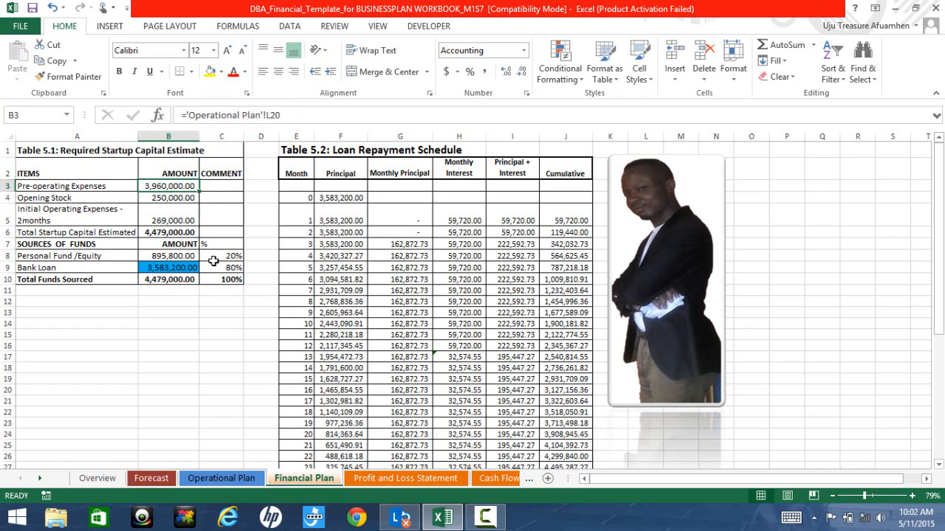
left_click(213, 479)
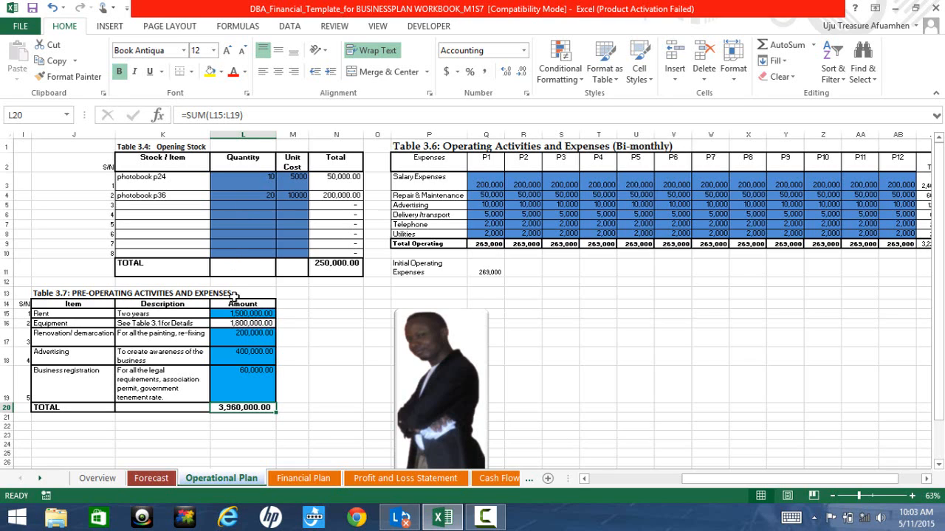
left_click(237, 314)
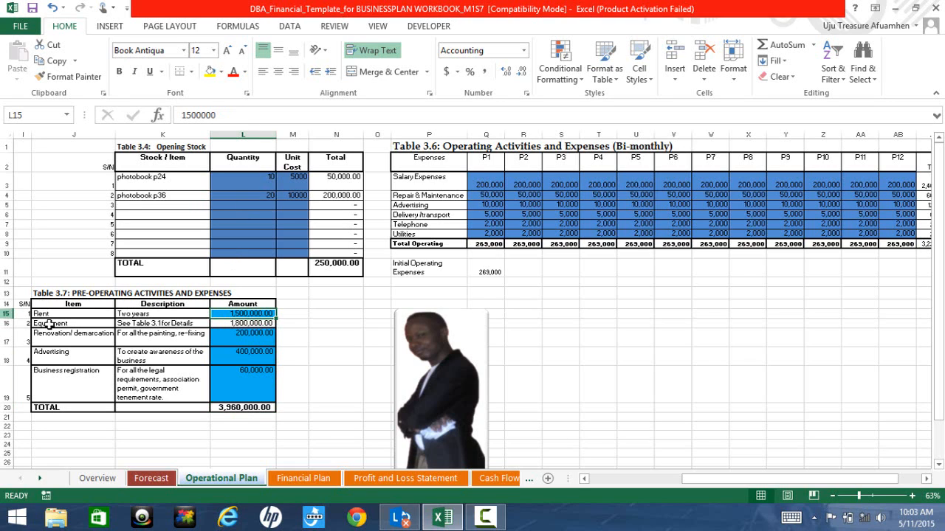
left_click(243, 379)
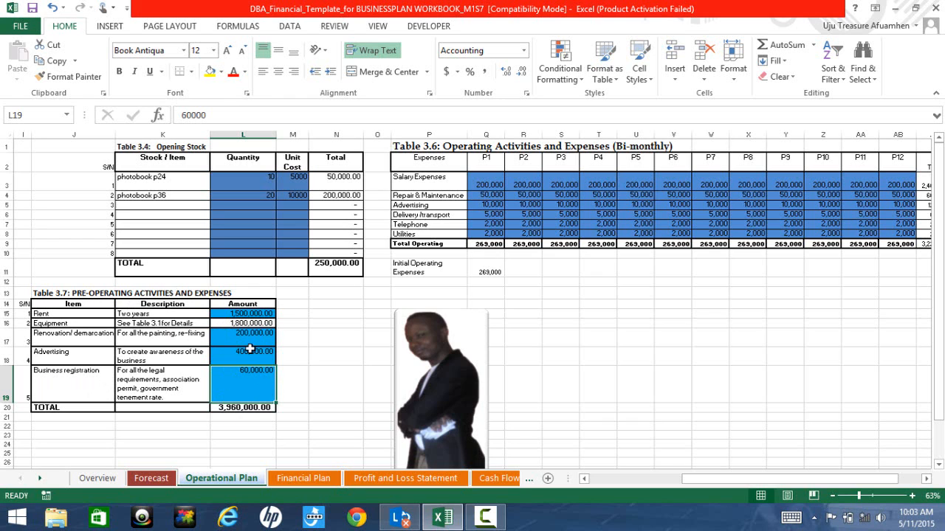
left_click(320, 481)
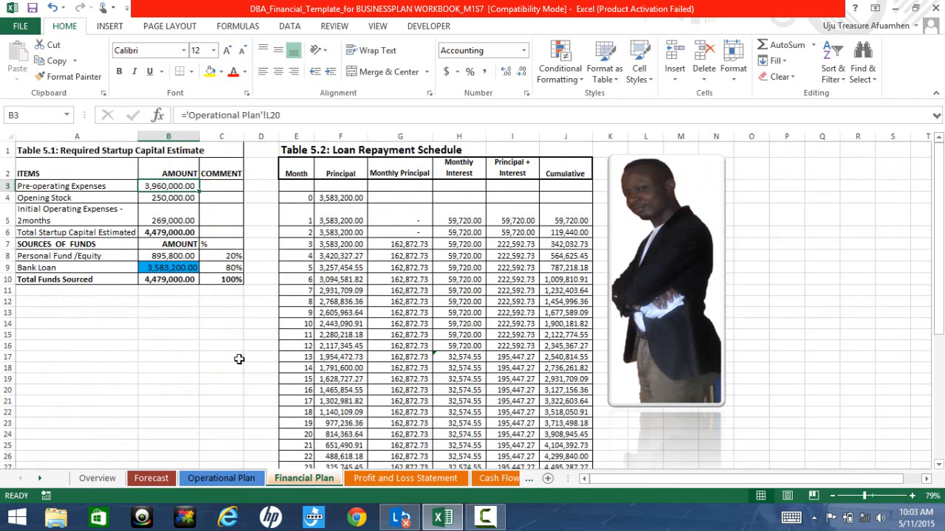
Step: Trace the opening stock amount to the Table 3.4 total on the Operational Plan sheet and return to the Financial Plan
left_click(183, 197)
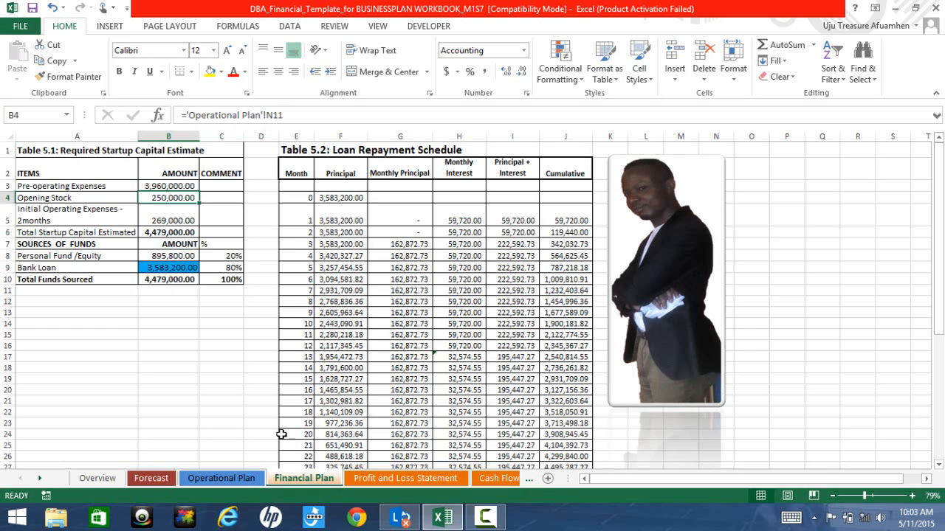
left_click(205, 480)
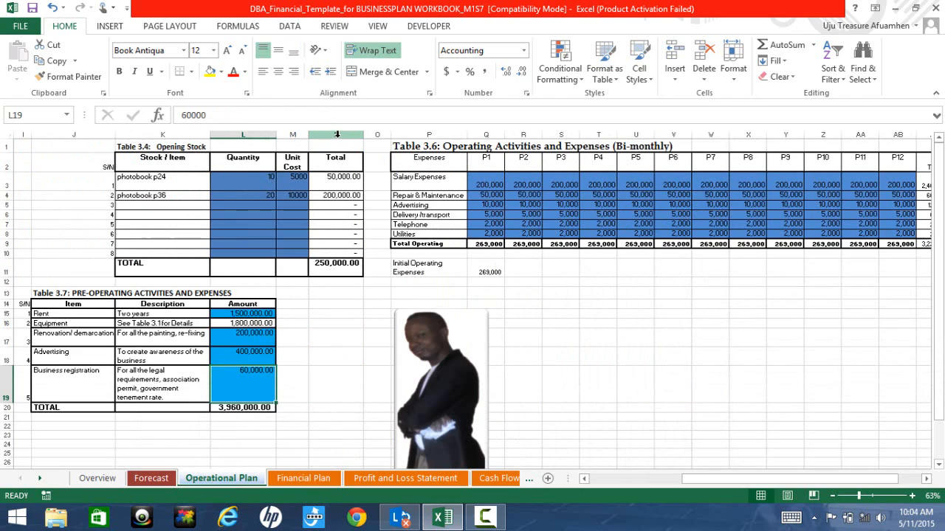
left_click(333, 269)
key("ctrl+b")
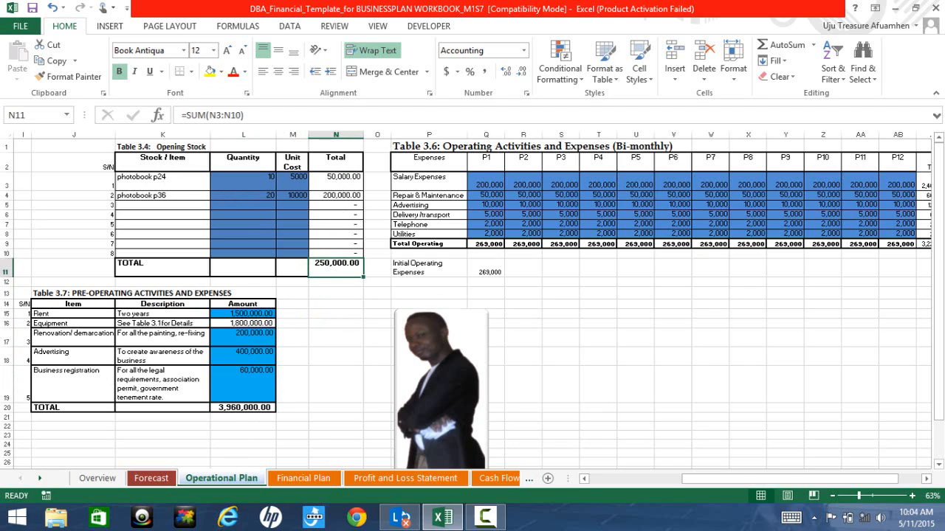
left_click(301, 480)
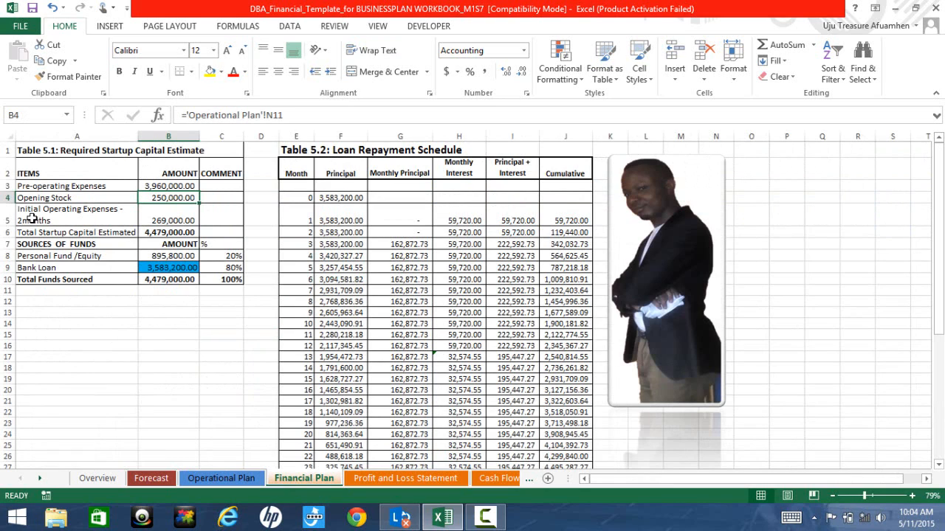
Step: Trace the initial operating expenses to the P1 total of Table 3.6 on the Operational Plan sheet and return to the Financial Plan
left_click(177, 219)
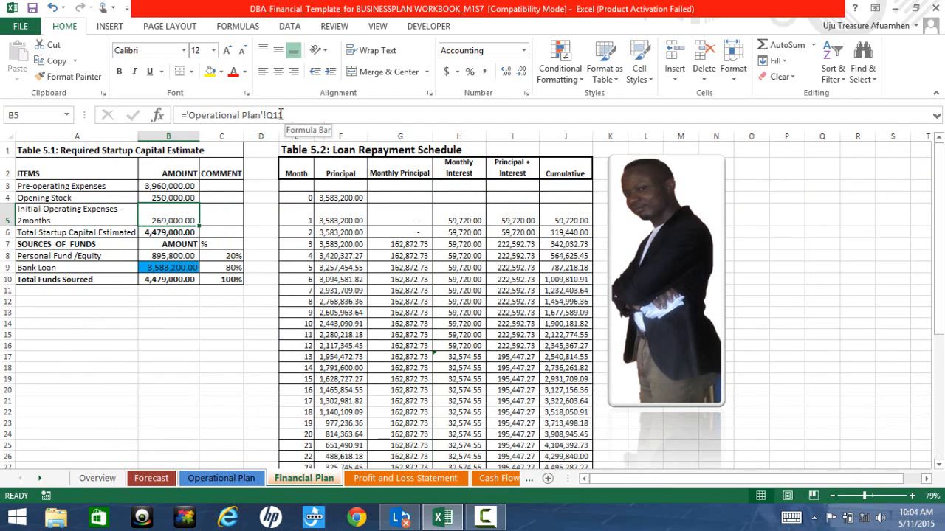
left_click(221, 478)
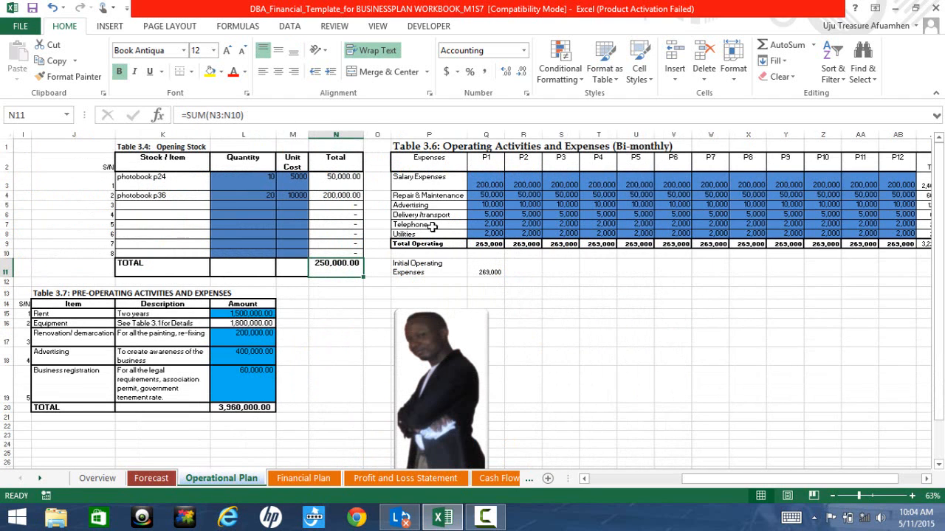
left_click(486, 135)
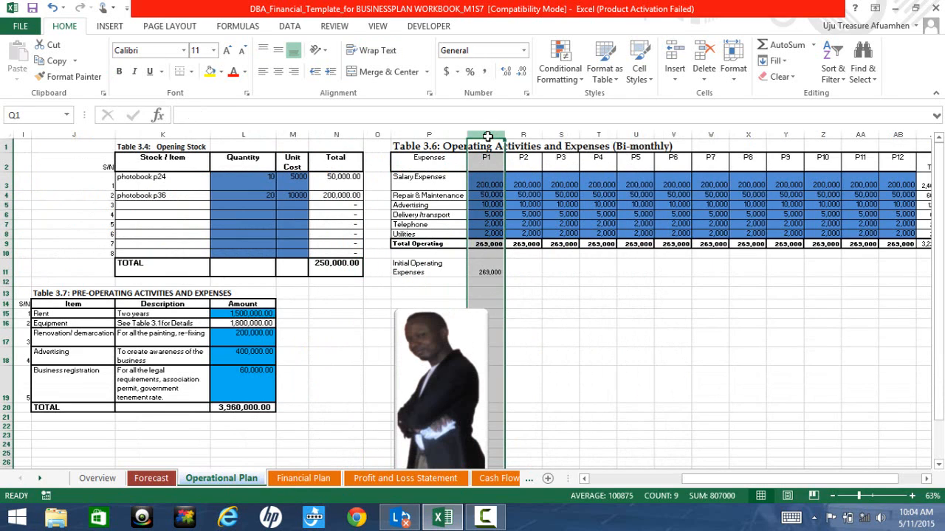
left_click(493, 273)
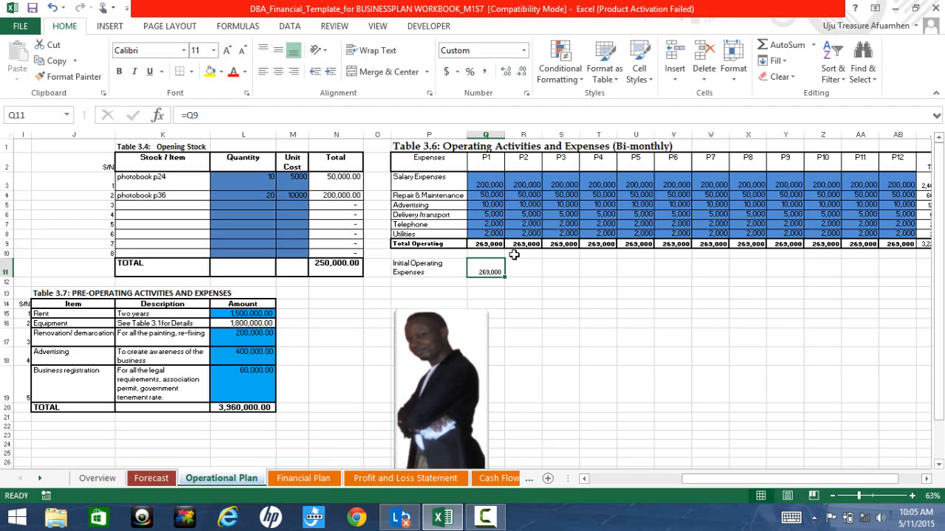
left_click(491, 245)
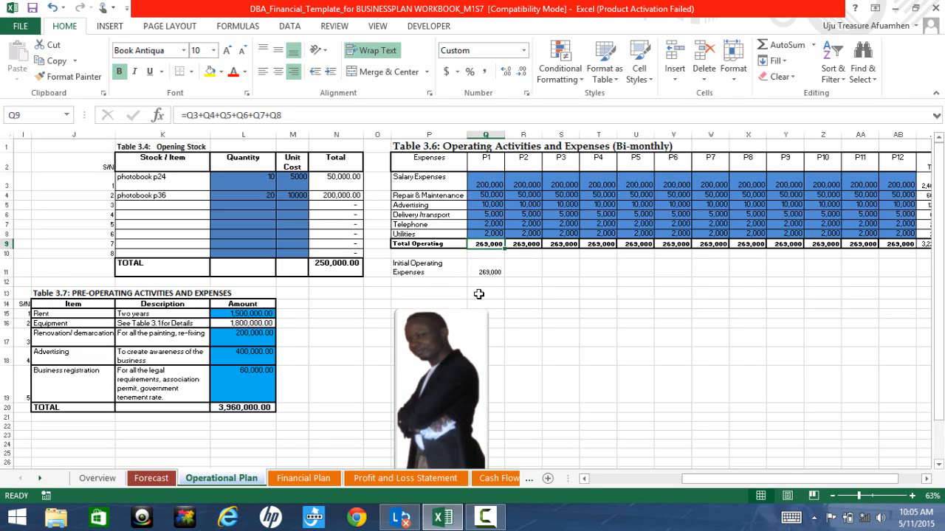
left_click(297, 479)
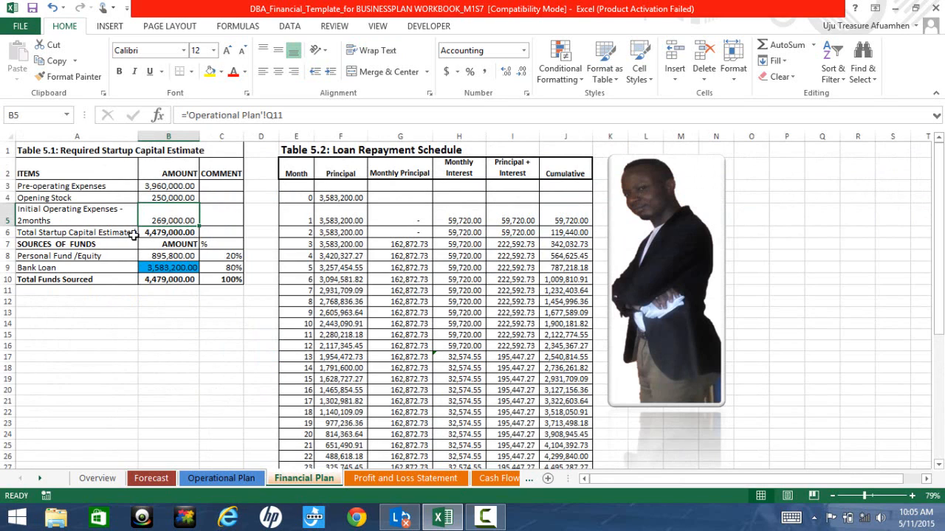
Step: Examine the sum formula for the total estimated startup capital and each of the three amounts it adds up
left_click(161, 234)
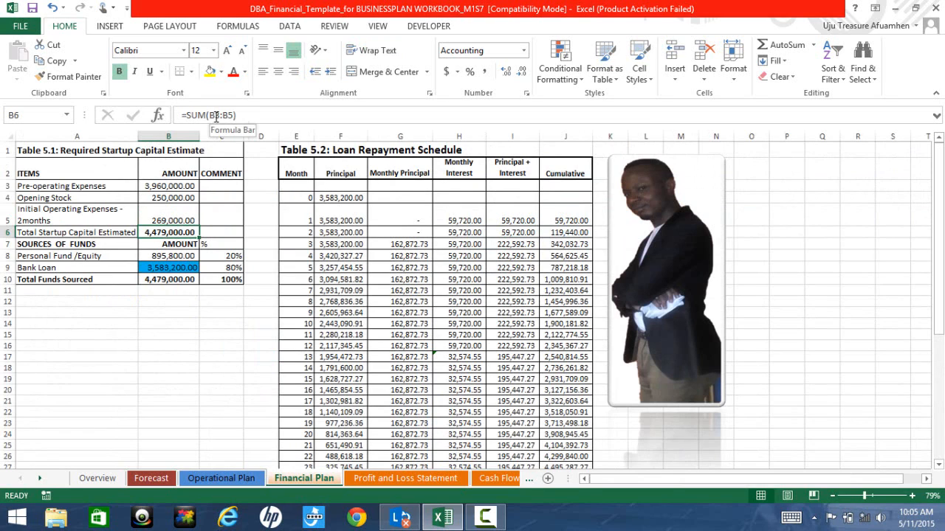
left_click(162, 186)
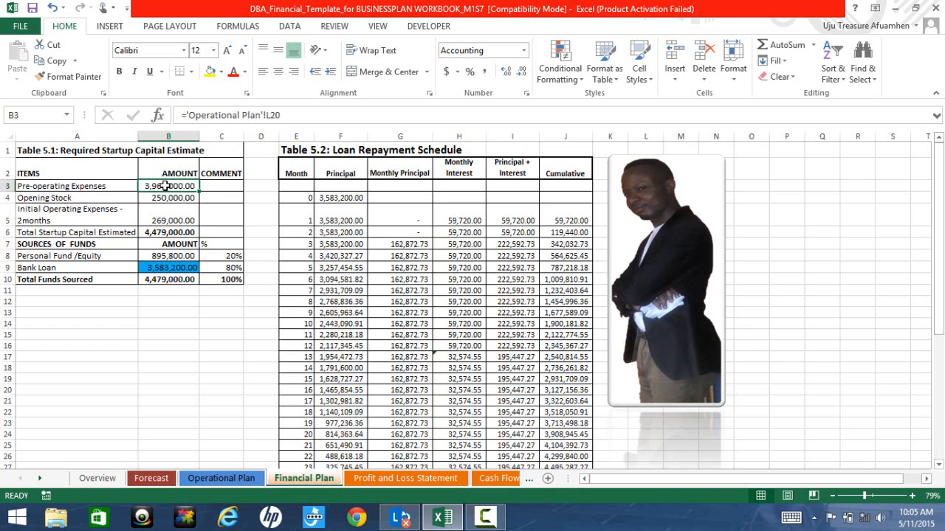
left_click(169, 198)
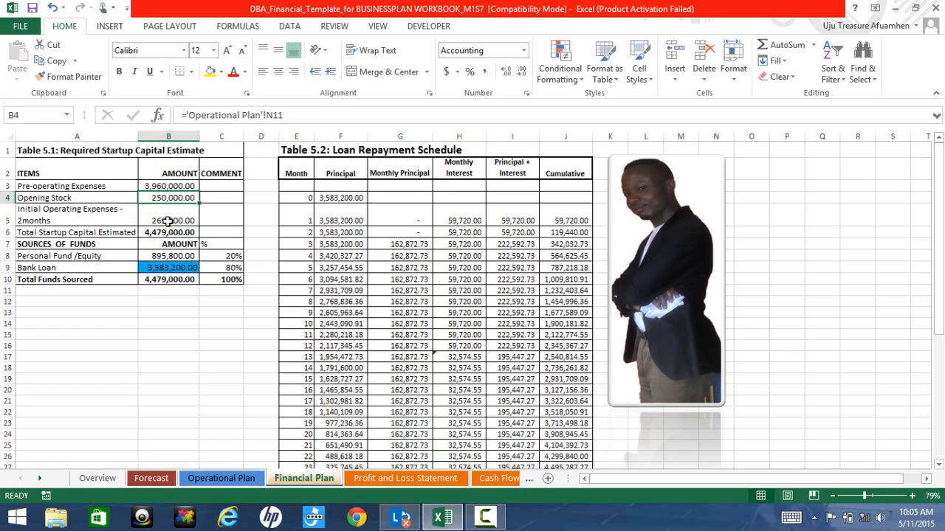
left_click(168, 221)
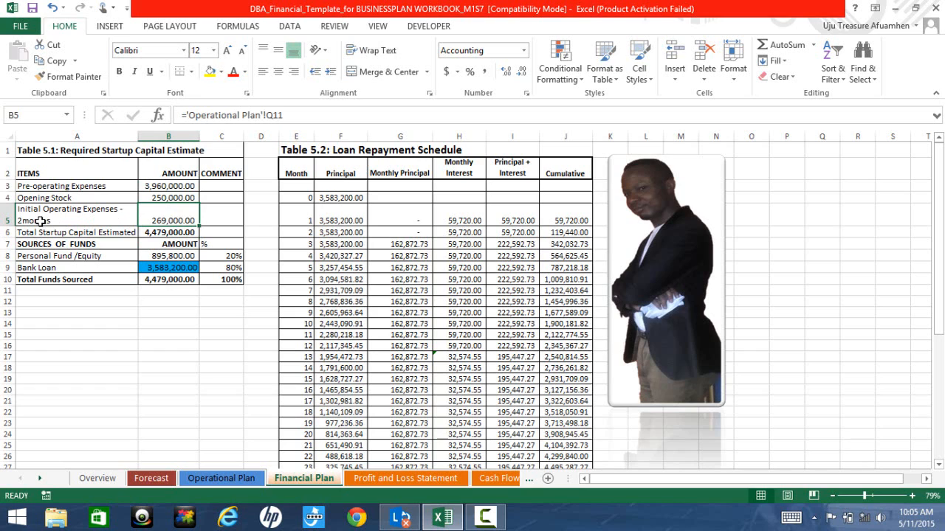
left_click(164, 233)
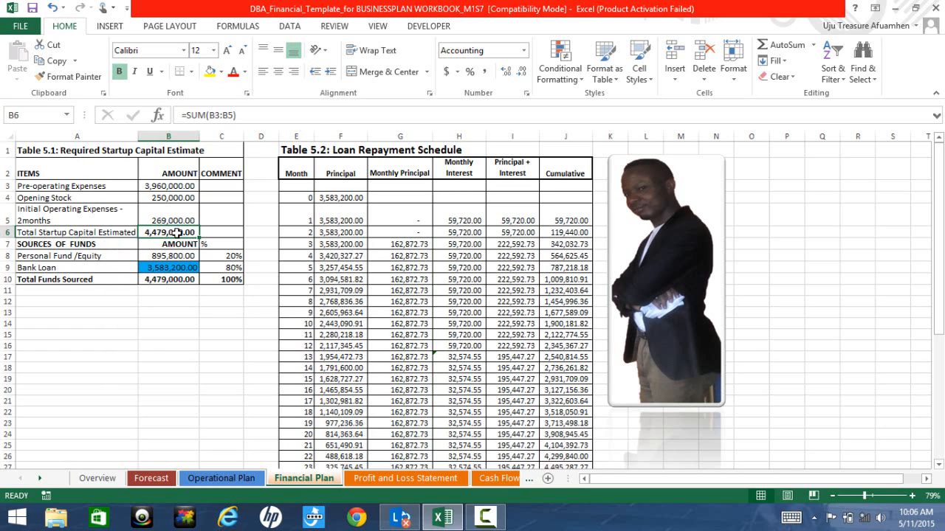
Step: Inspect the personal fund/equity percentage, its amount formula and the total startup capital it draws on
left_click(225, 253)
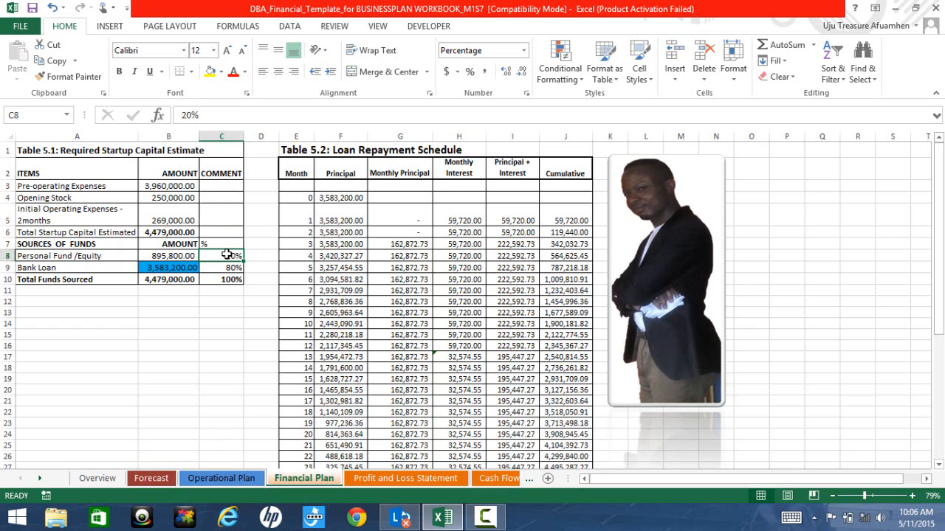
left_click(185, 255)
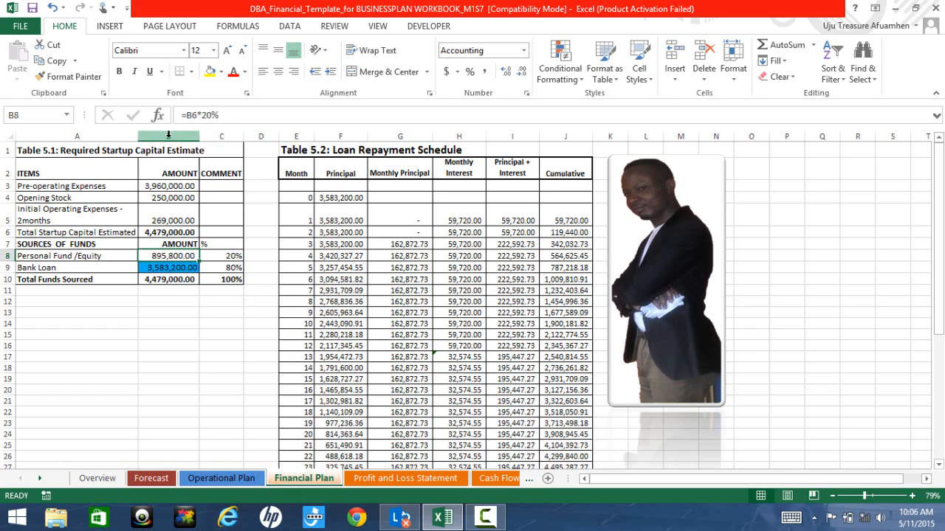
left_click(181, 231)
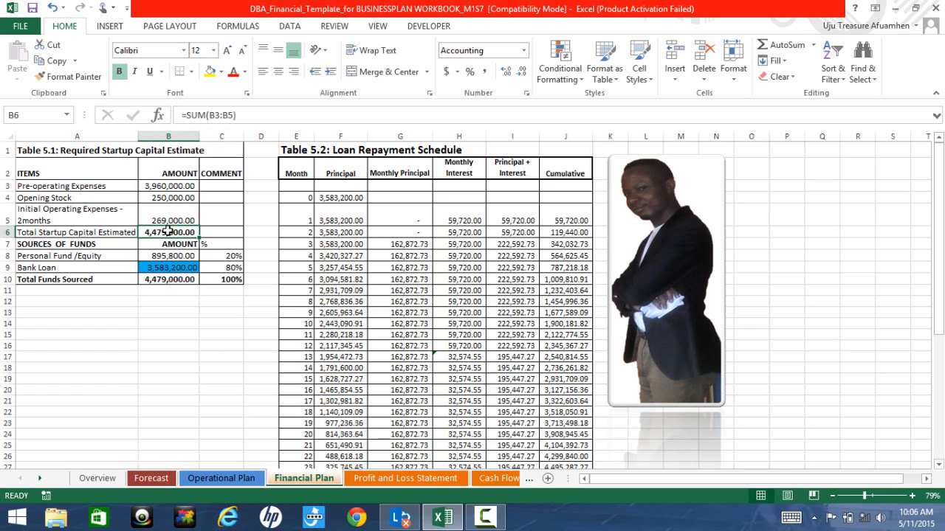
Step: Change the personal fund/equity amount formula in B8 to =B6*40%
left_click(169, 255)
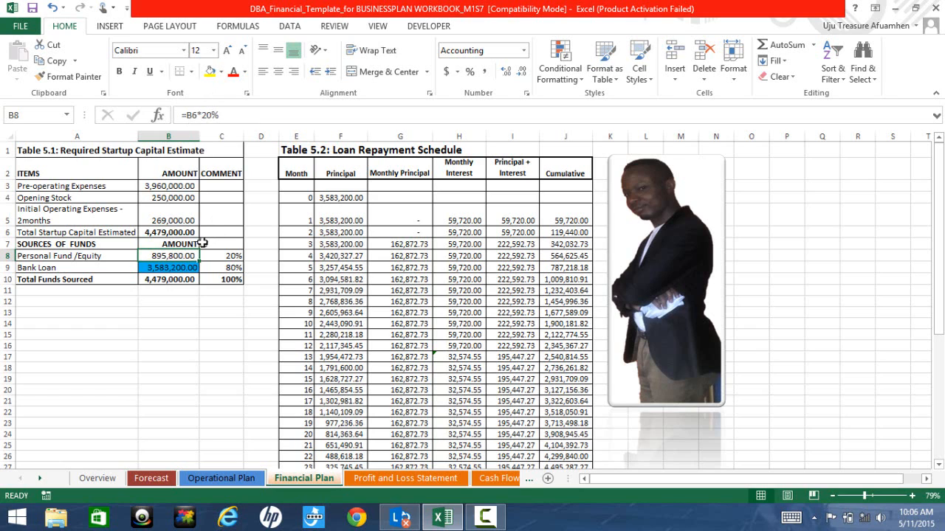
left_click(206, 115)
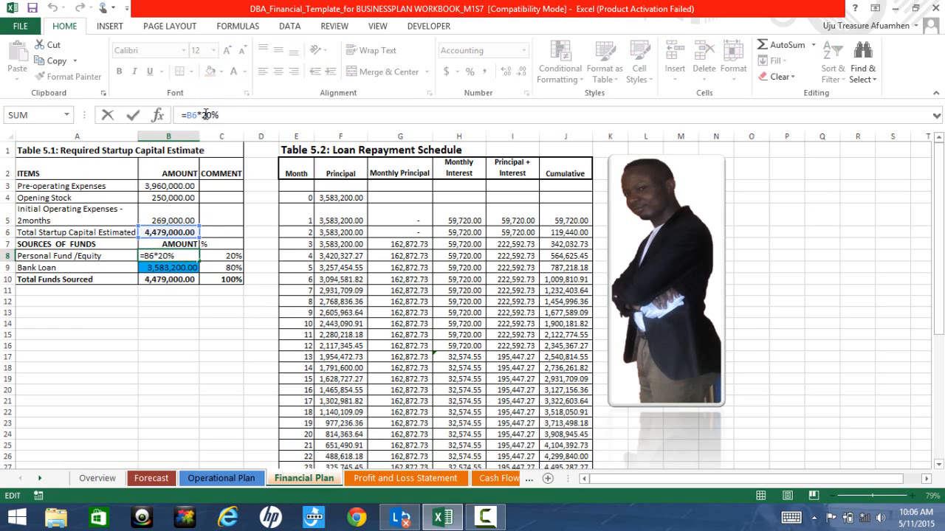
key("BackSpace")
type("4")
key("Return")
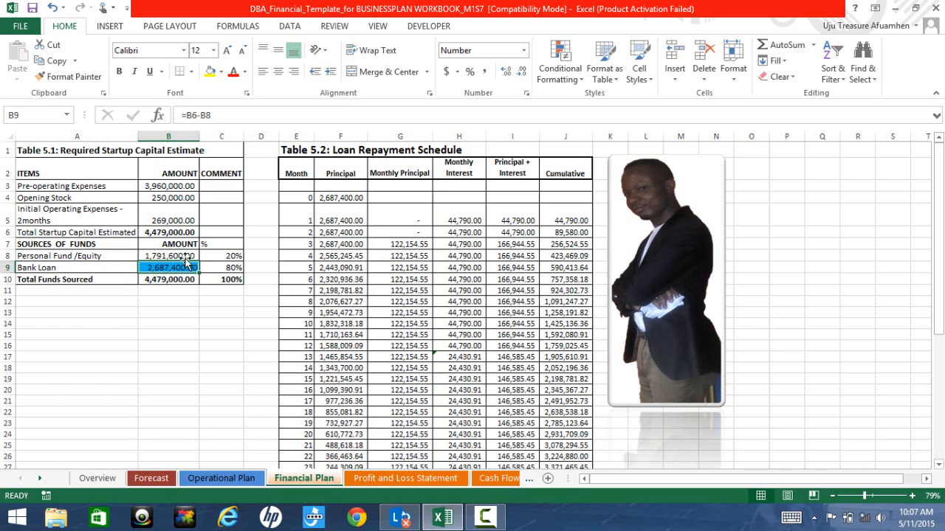
Step: Set the personal fund/equity percentage in C8 to 40% and the bank loan percentage in C9 to 60%
left_click(232, 257)
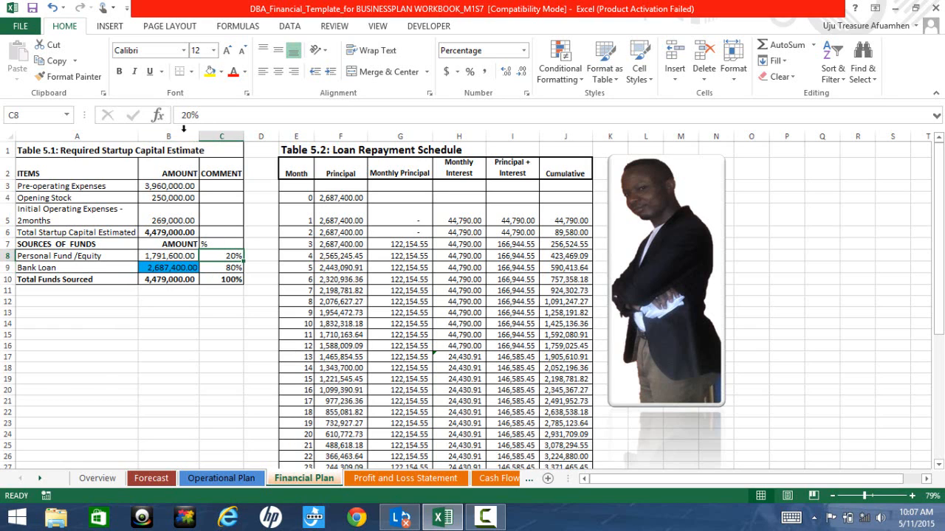
left_click(189, 115)
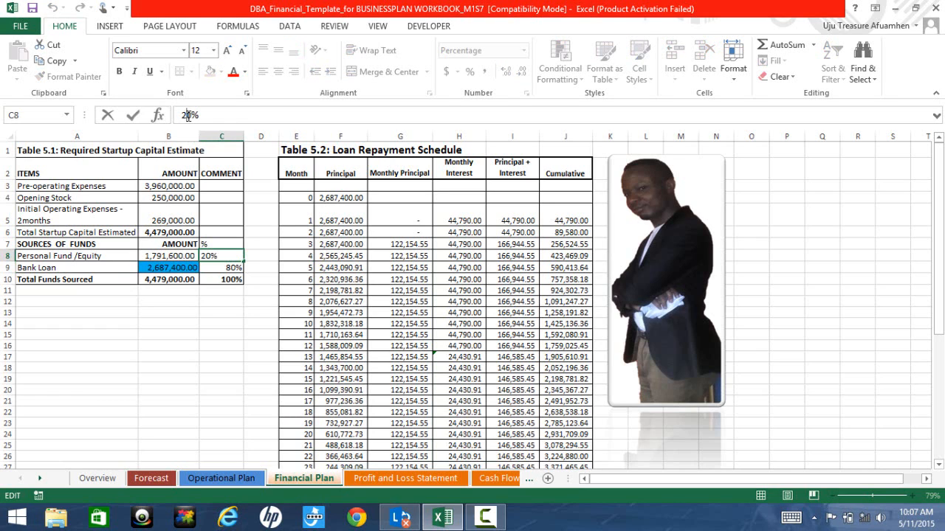
key("BackSpace")
type("4")
left_click(225, 267)
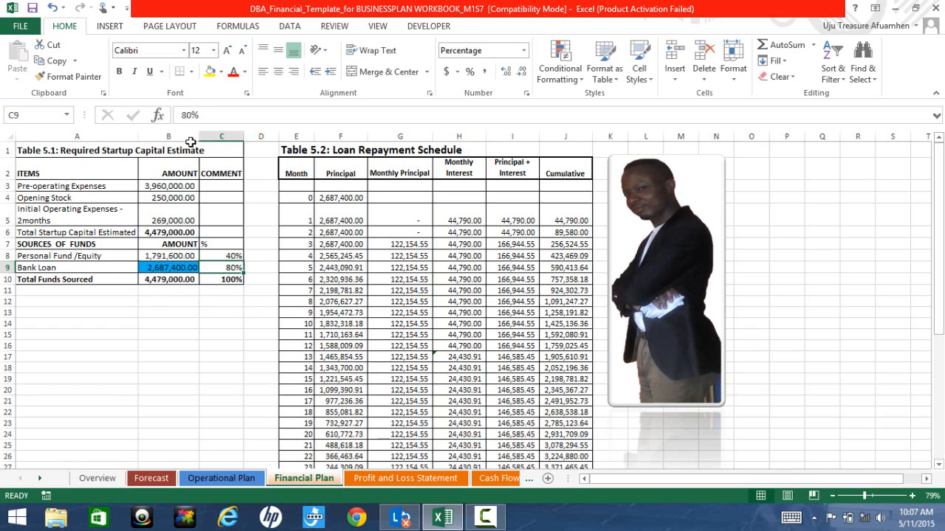
left_click(188, 115)
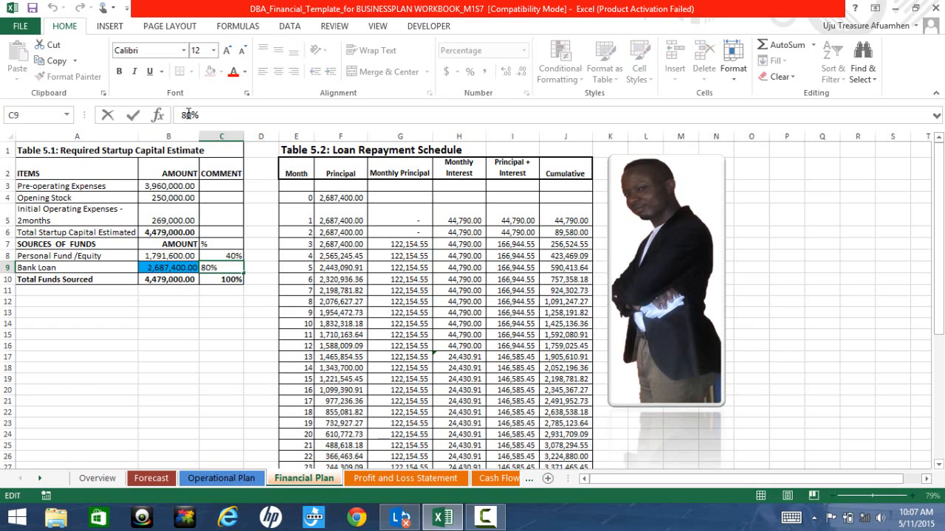
key("BackSpace")
type("6")
left_click(178, 267)
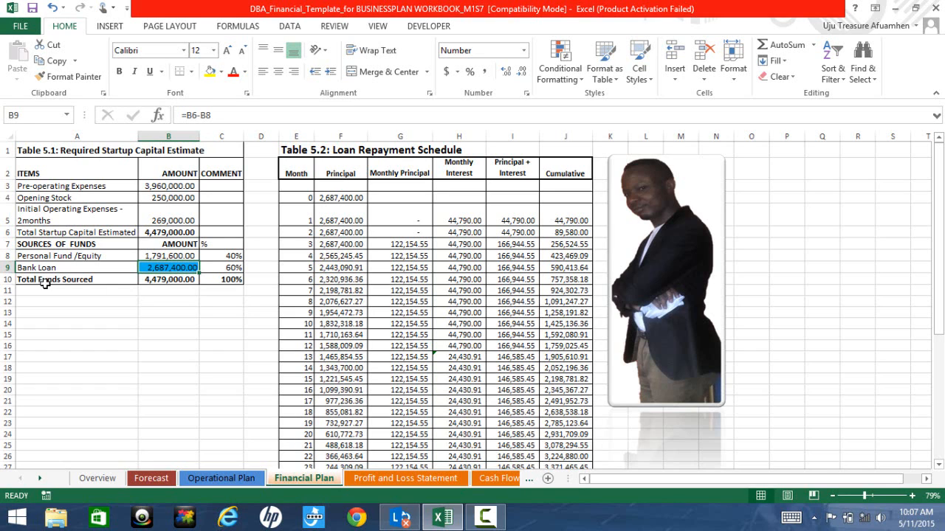
Step: Examine the sum formula for total funds sourced and the personal fund and bank loan amounts it adds up
left_click(181, 281)
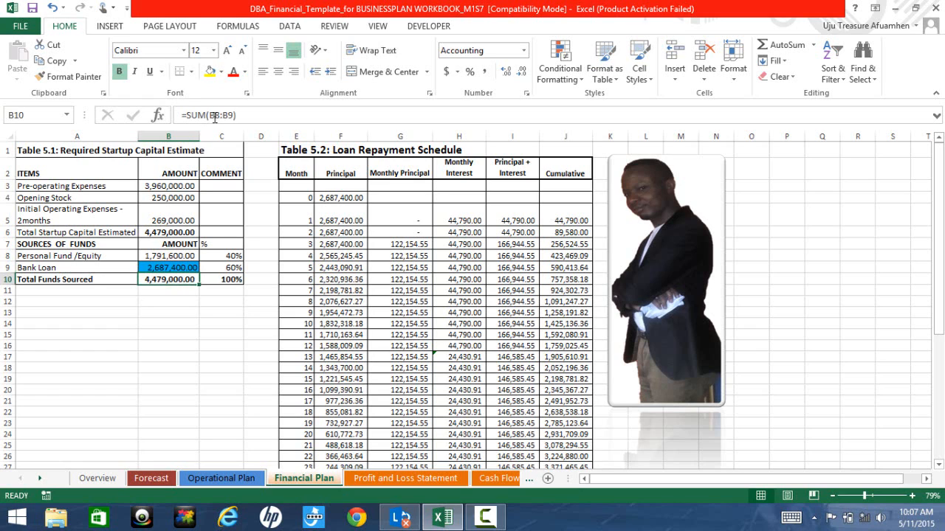
left_click(153, 255)
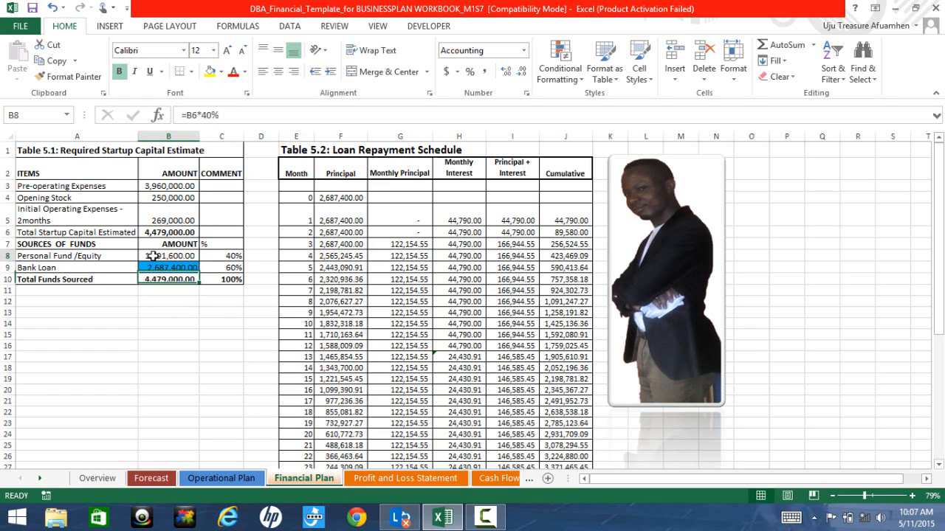
left_click(156, 267)
left_click(163, 282)
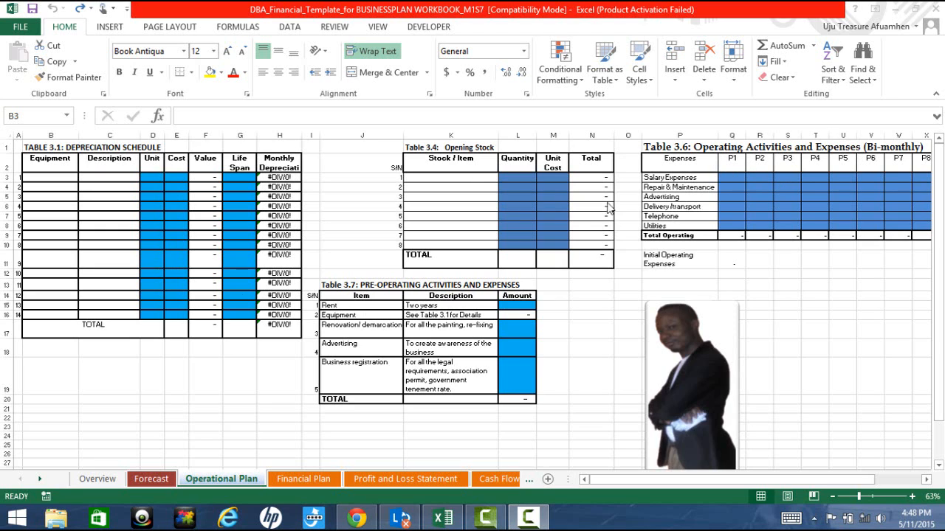
Step: Enter "laptop" as the first equipment item in Table 3.1 on the Operational Plan sheet, described as "for capturing data"
left_click(48, 177)
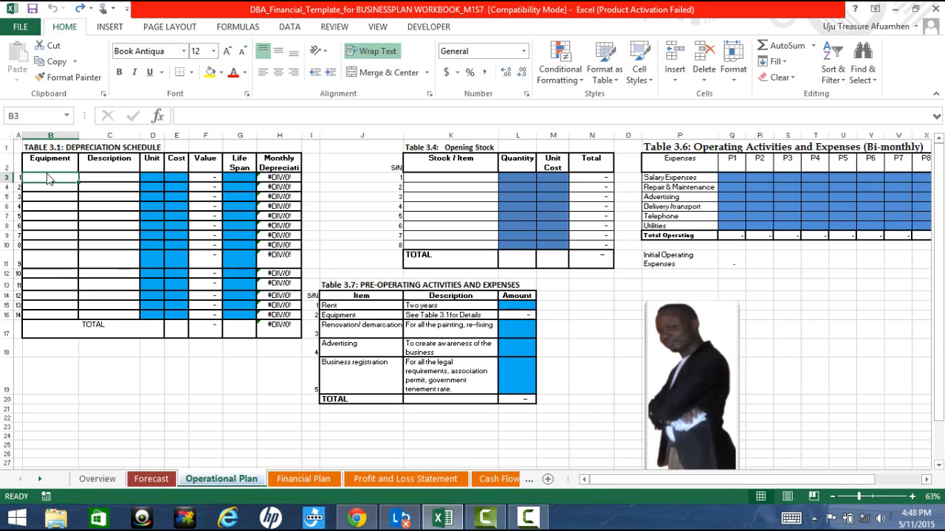
type("lap")
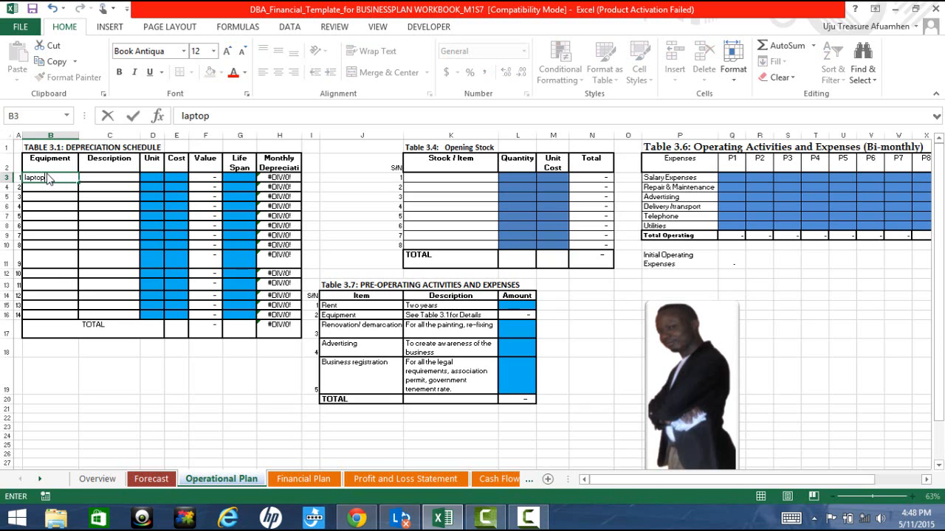
type("top")
left_click(94, 175)
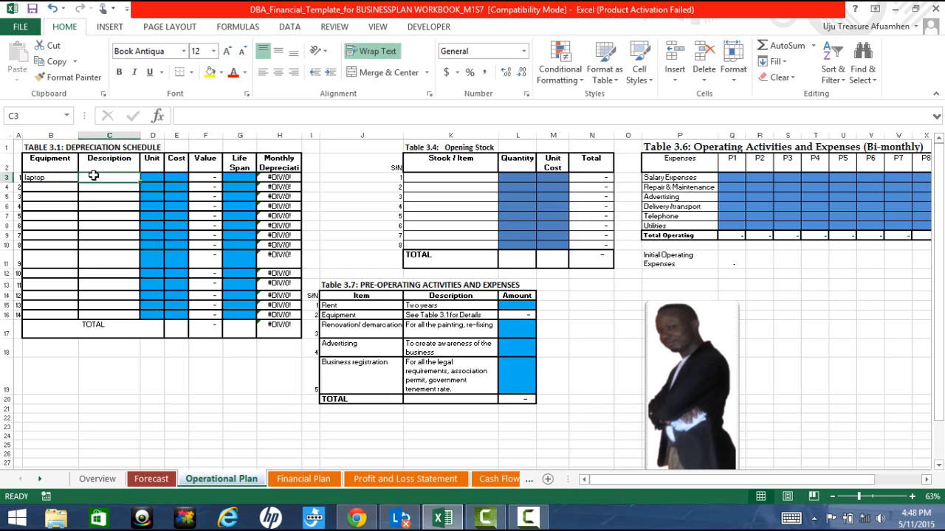
type("for")
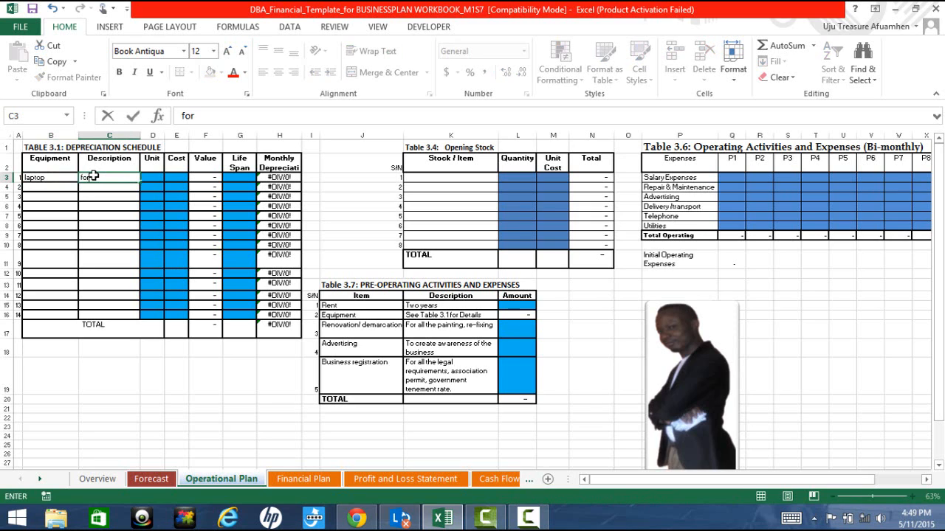
type(" capturing data")
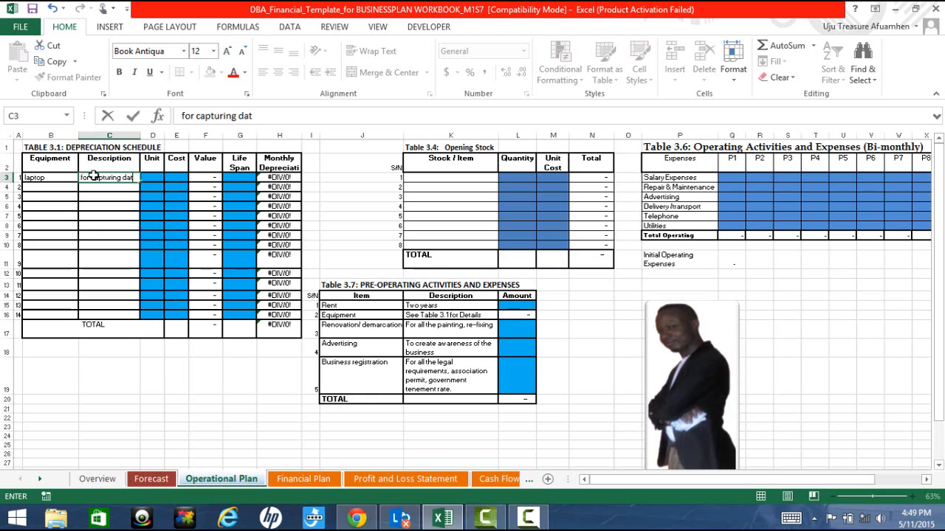
Step: Set the laptop's unit to 2 and its cost to 150000 in the depreciation schedule
left_click(156, 177)
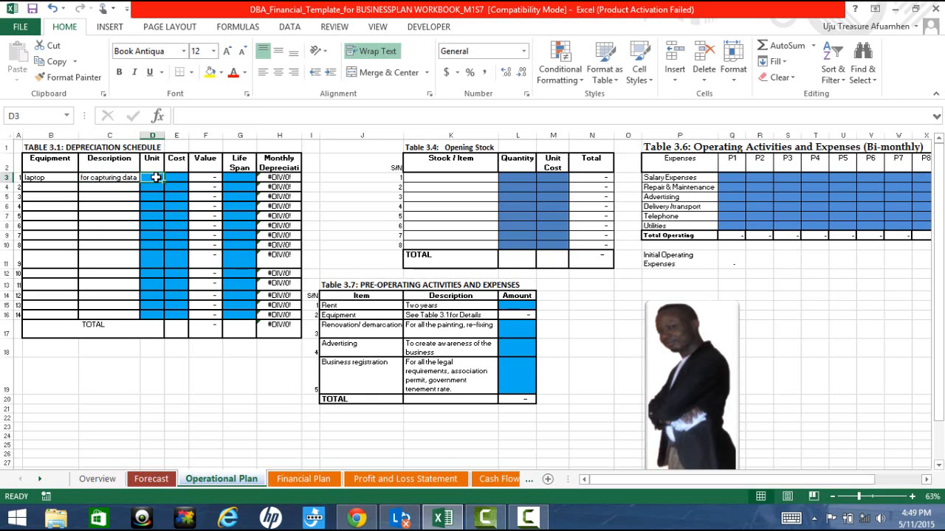
type("2")
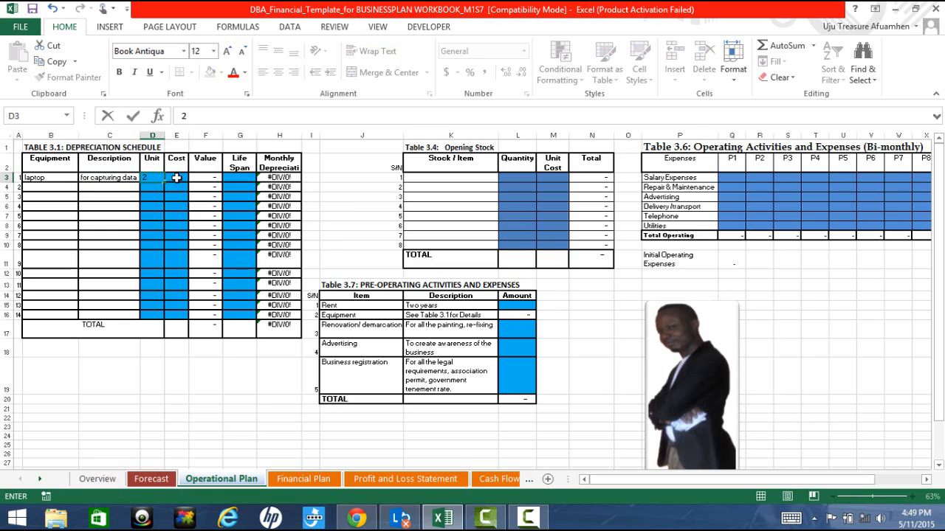
left_click(176, 178)
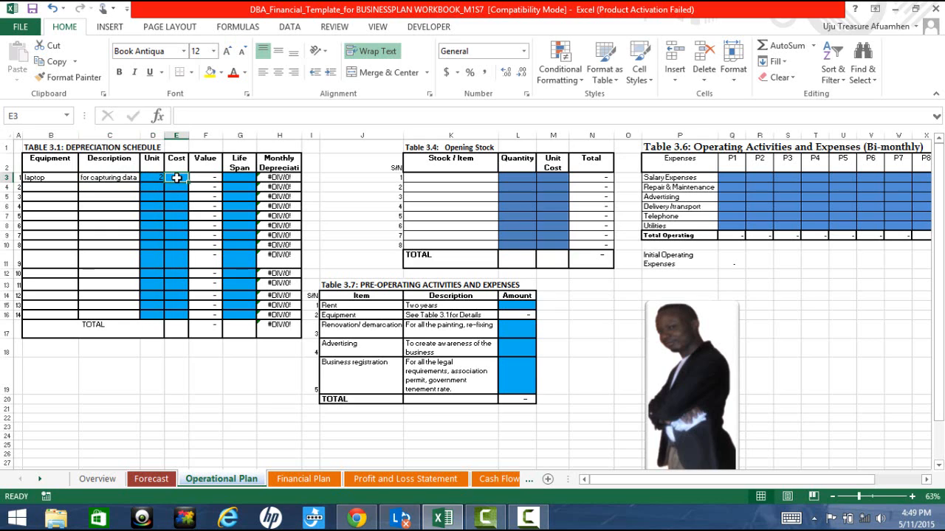
type("150")
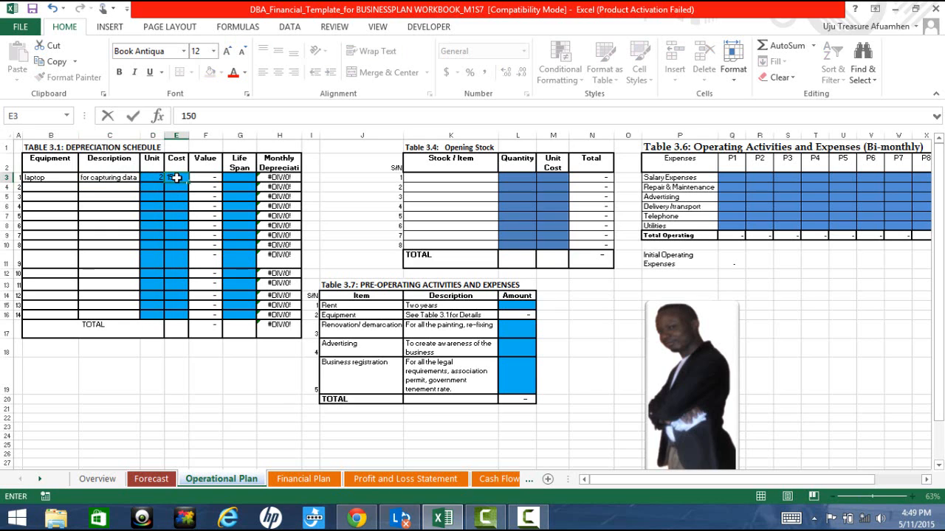
type("000")
left_click(206, 177)
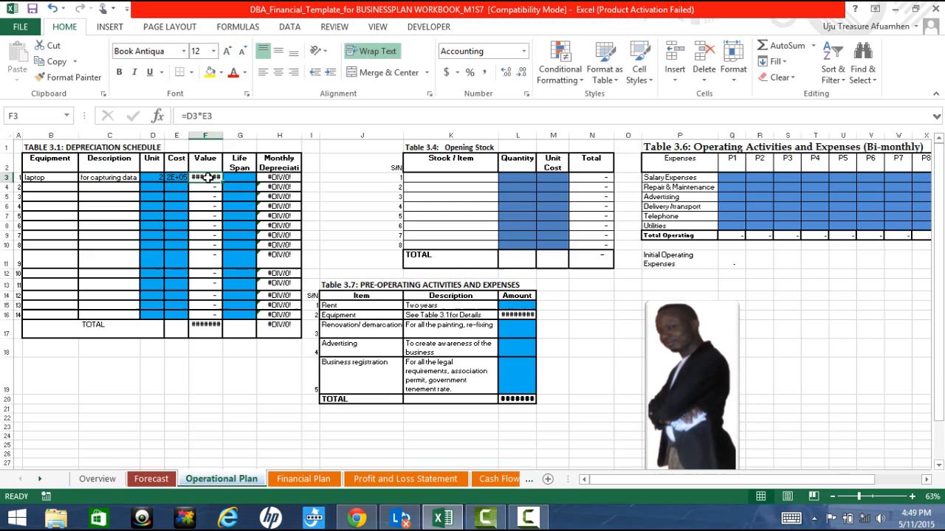
Step: Widen the depreciation schedule's Value and Cost columns so the laptop's figures fit in full
double_click(222, 135)
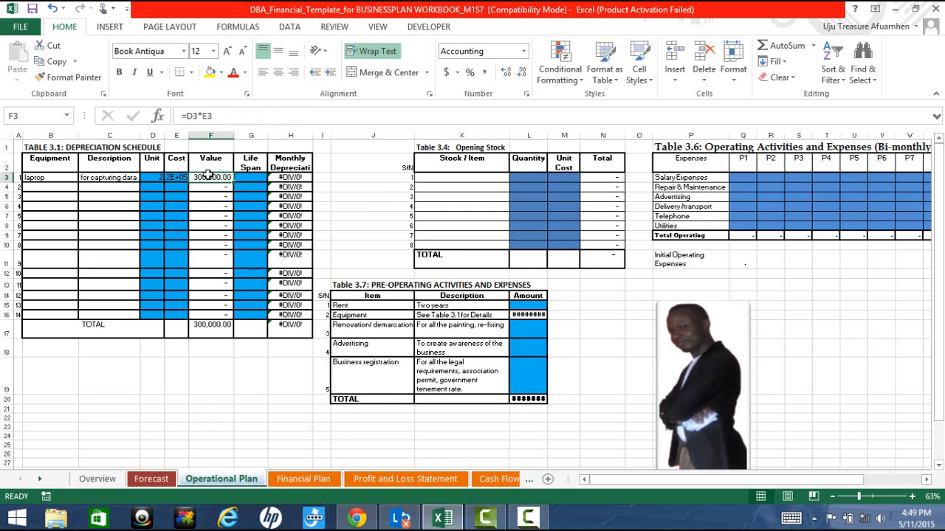
left_click_drag(189, 134, 203, 135)
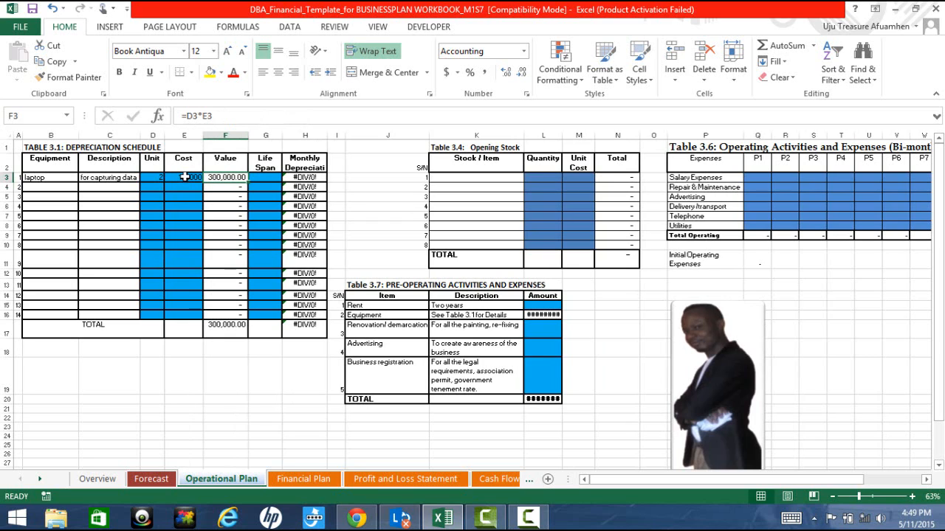
left_click(149, 179)
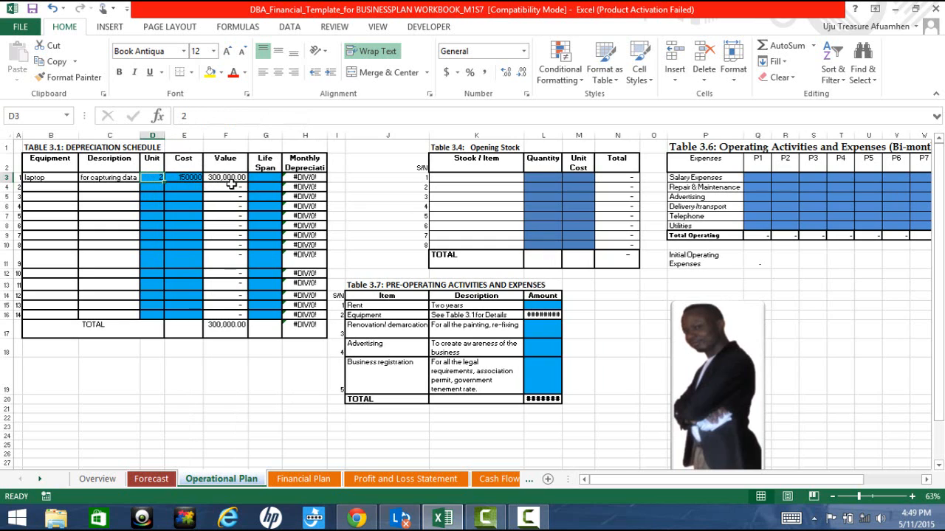
Step: Set the laptop's life span to 48 and inspect the formula for its monthly depreciation
left_click(265, 177)
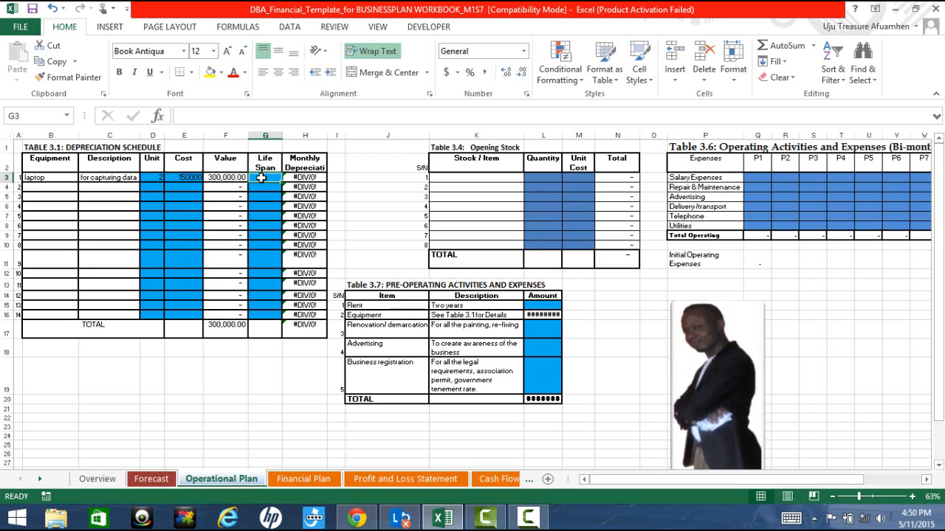
type("48")
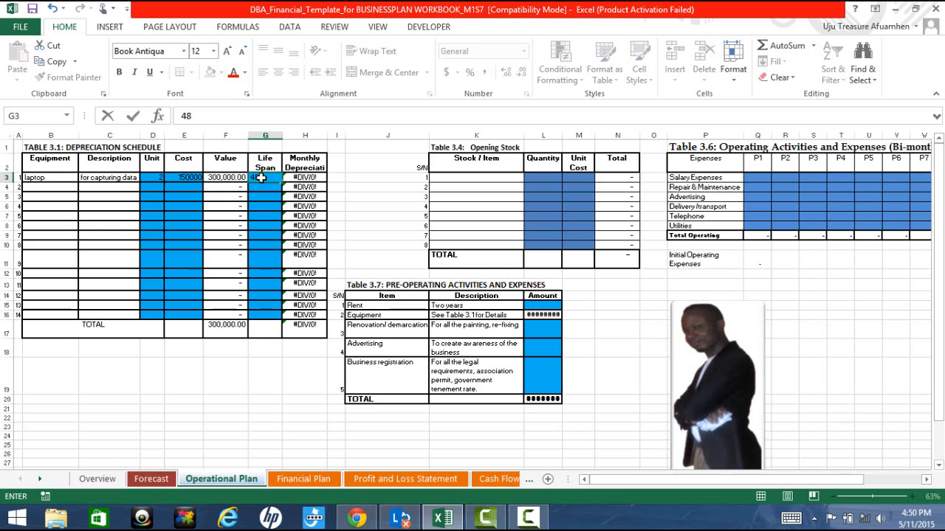
left_click(66, 186)
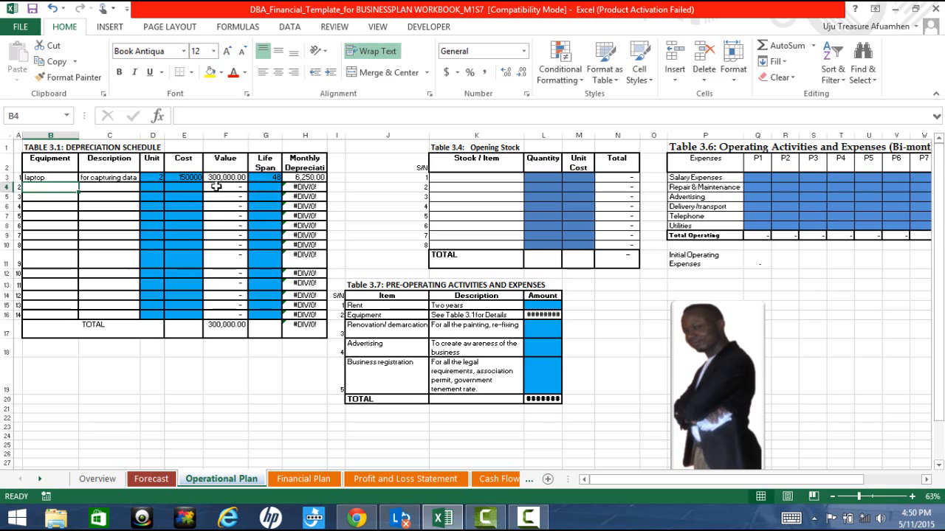
left_click(272, 178)
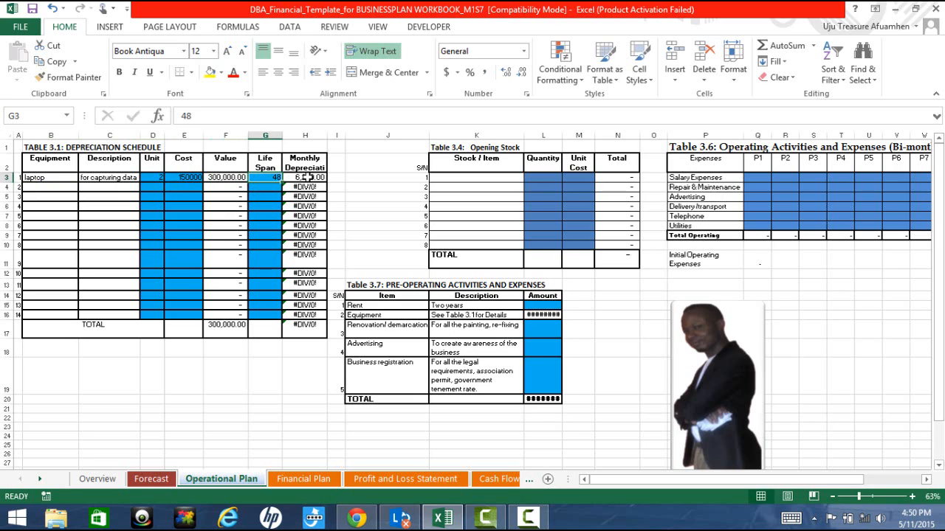
left_click(307, 178)
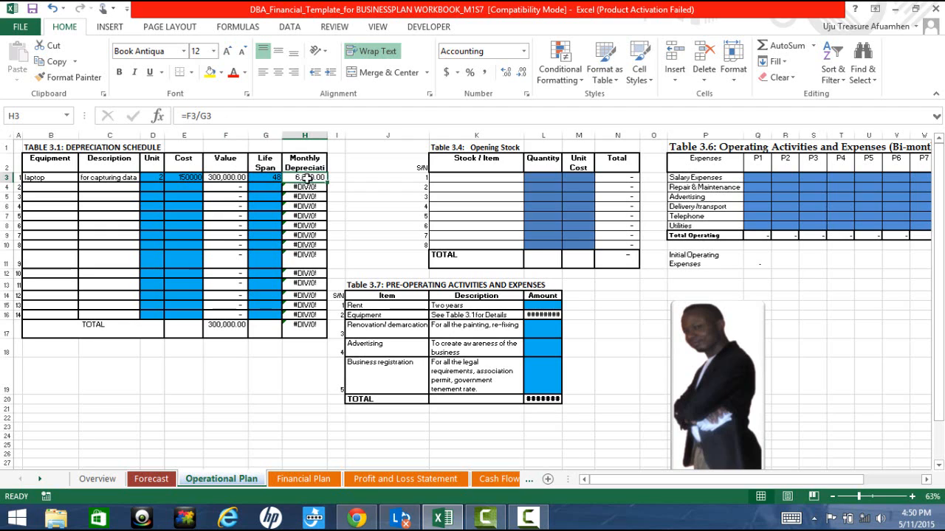
Step: Enter "car" as the second equipment item in Table 3.1, with the description "toyota camry"
left_click(39, 189)
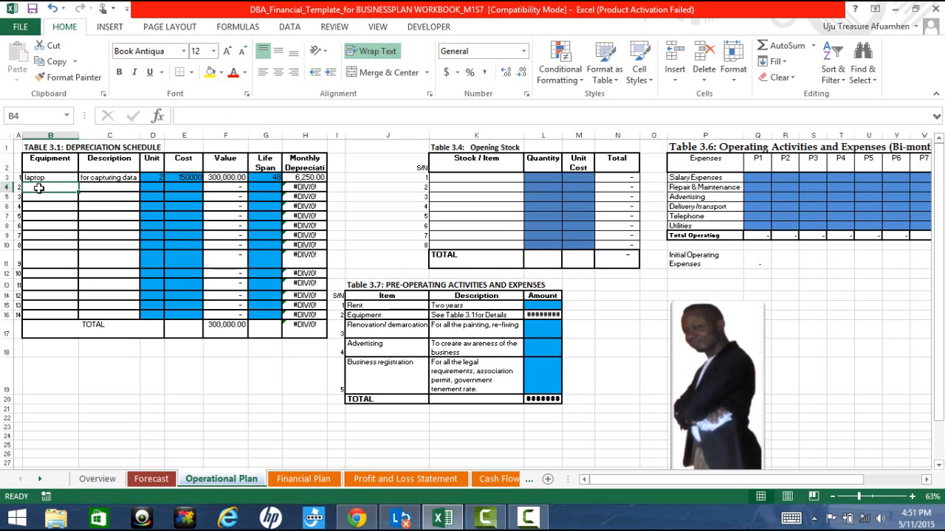
type("car")
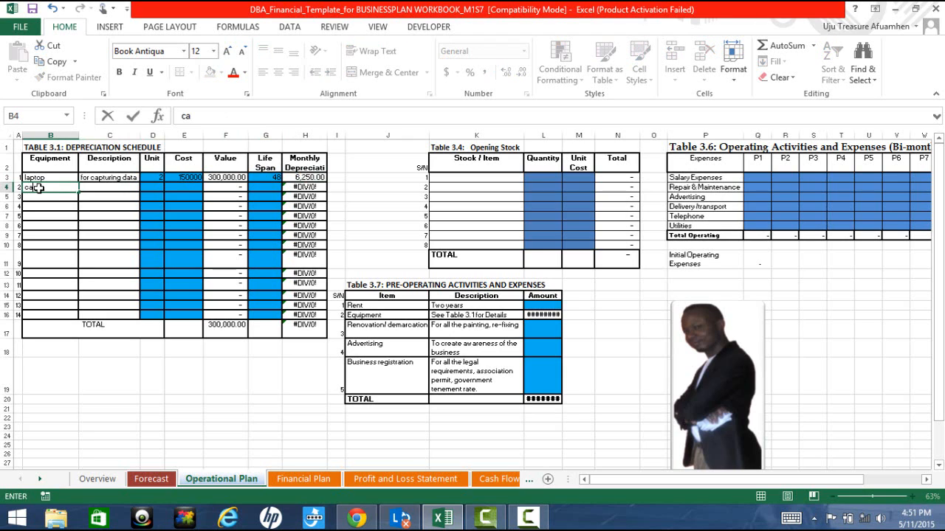
left_click(102, 189)
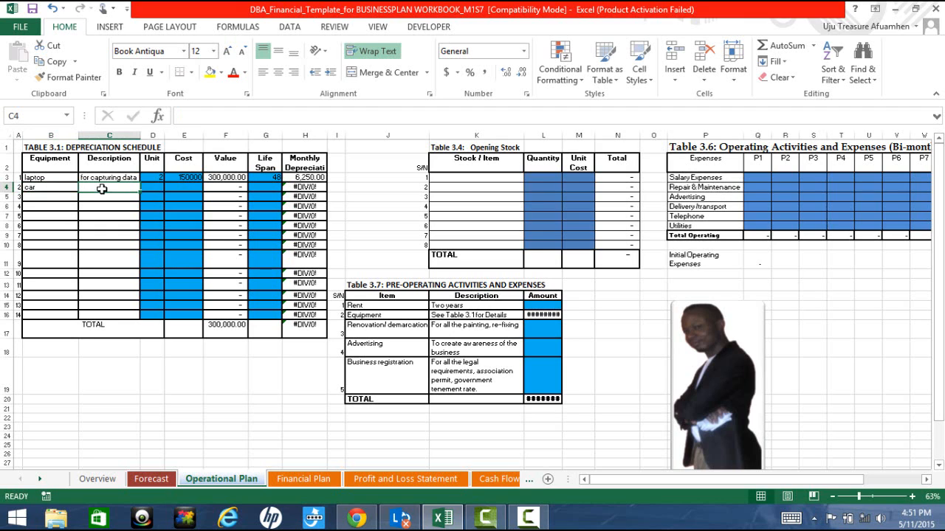
type("to")
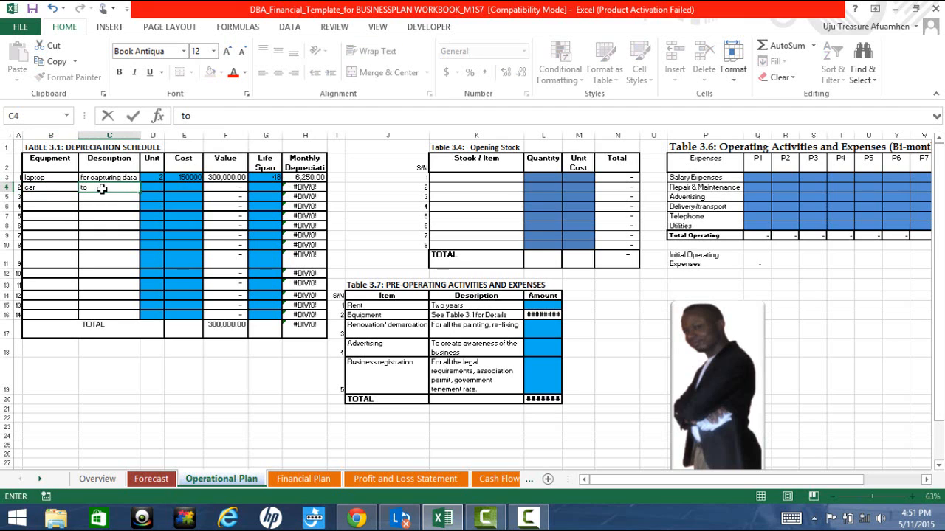
type("yota camry")
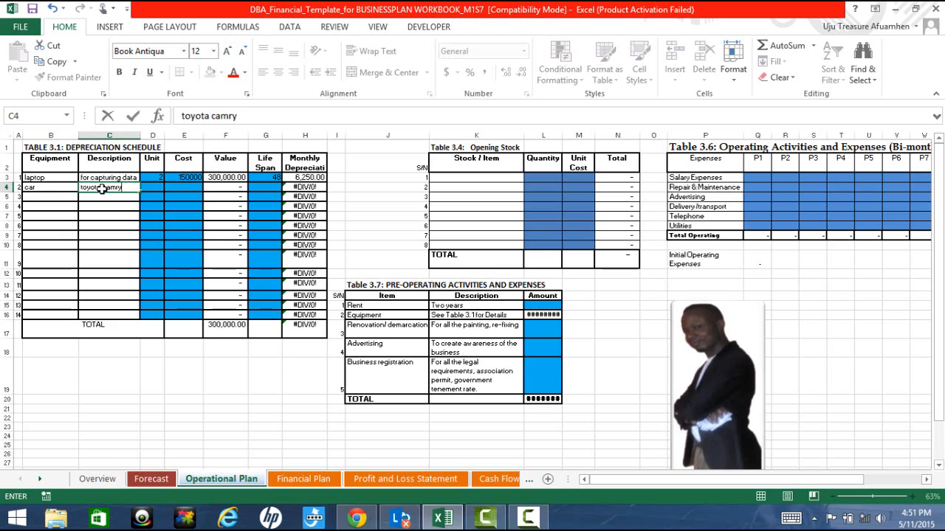
Step: Set the car's unit to 1 and its cost to 3500000, and widen the depreciation schedule's Value column to fit the figures
left_click(149, 186)
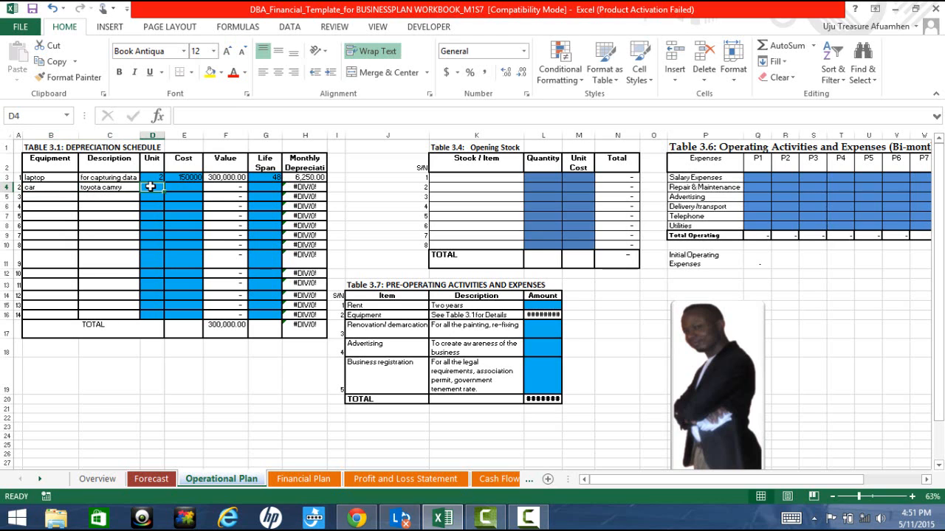
type("1")
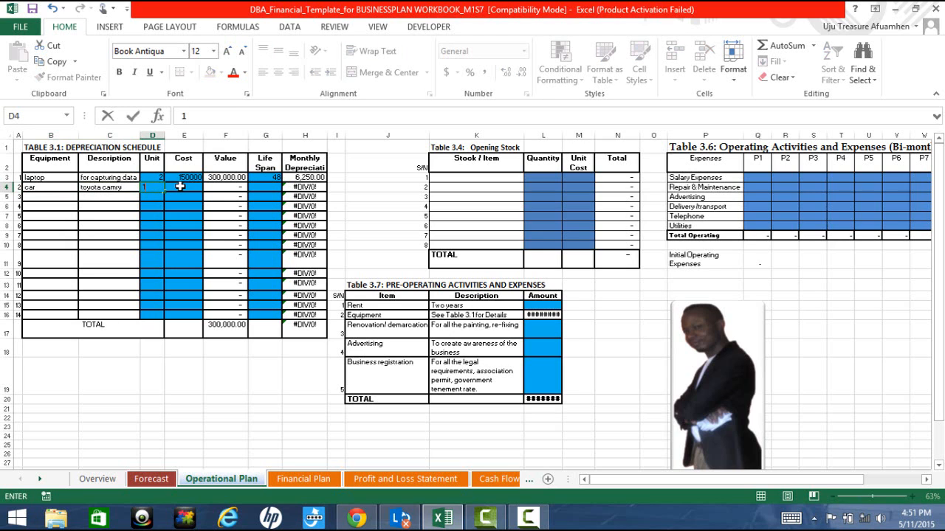
left_click(181, 186)
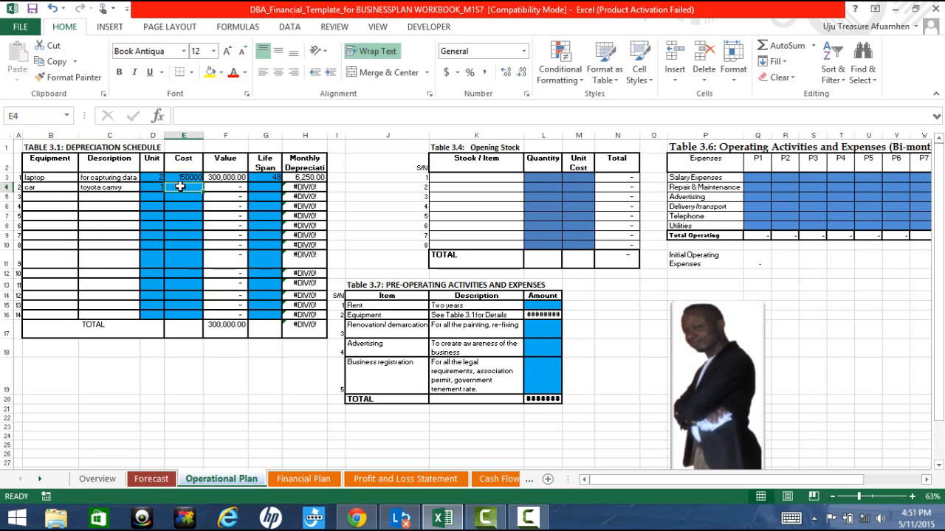
type("35")
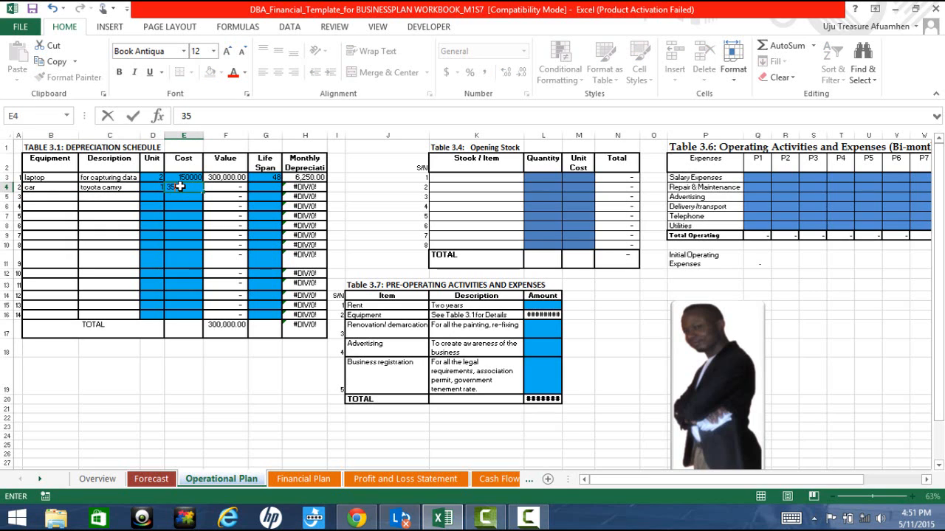
type("00000")
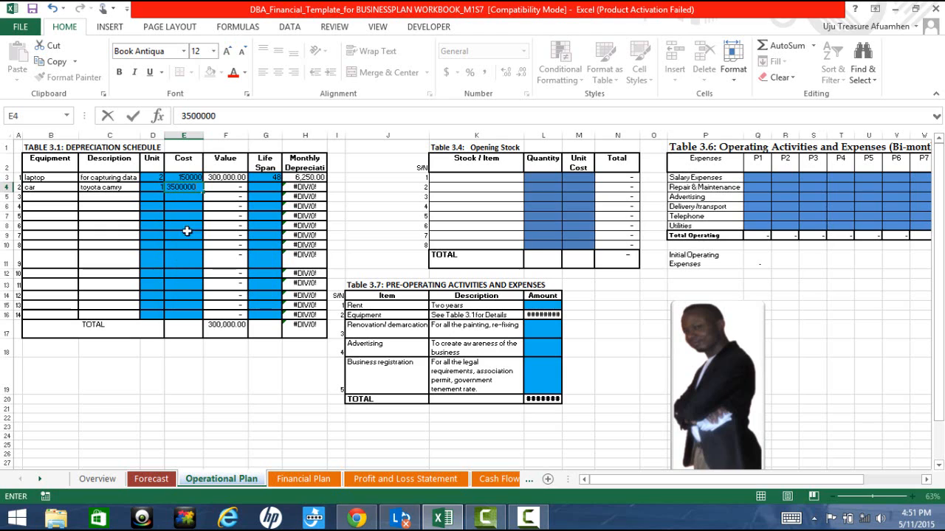
left_click(219, 191)
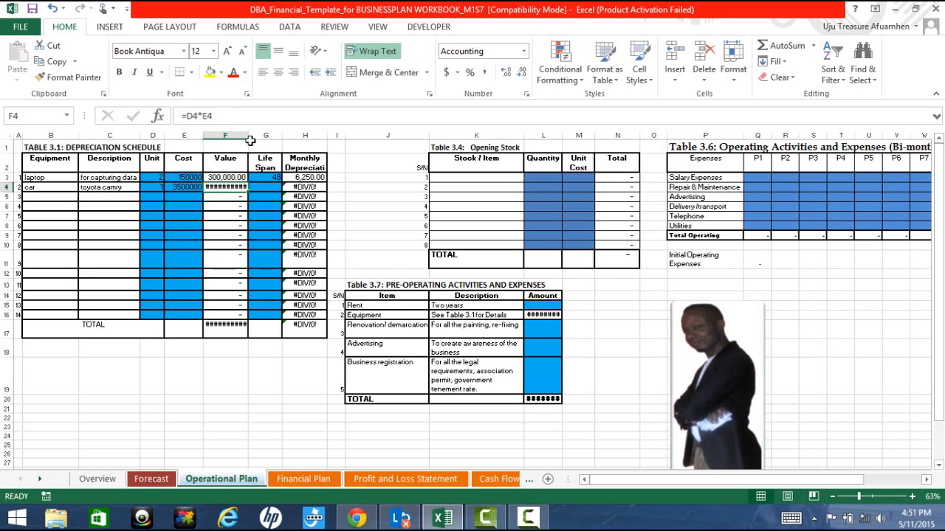
left_click_drag(249, 135, 255, 135)
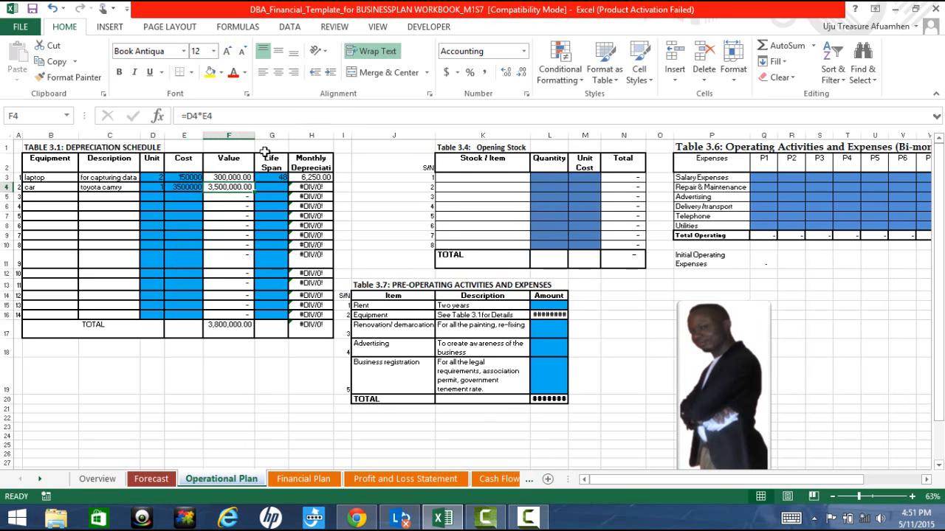
Step: Set the car's life span to 48 and inspect the formula for the depreciation schedule's total value
left_click(265, 189)
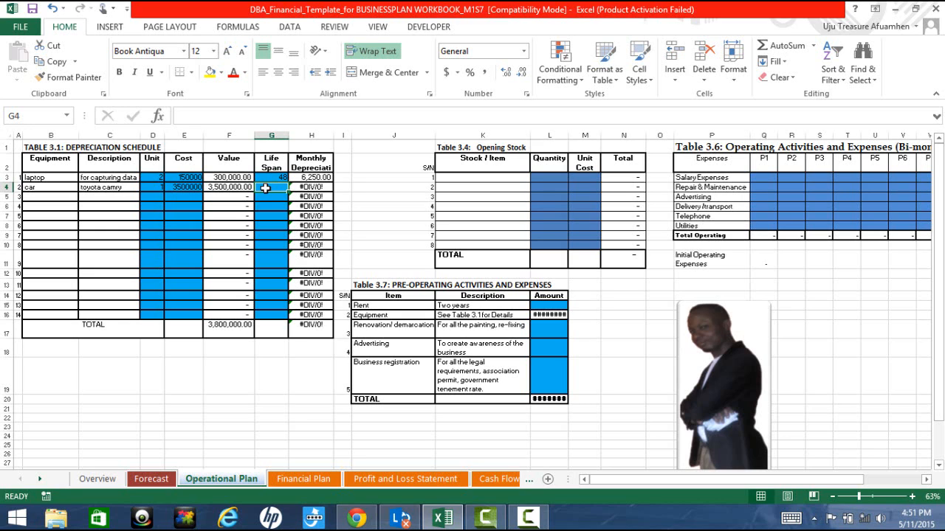
type("48")
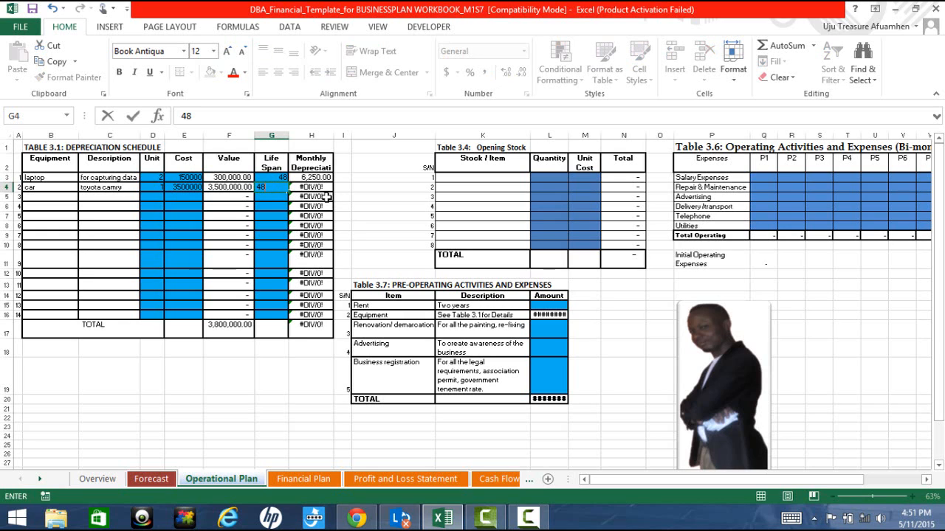
left_click(51, 195)
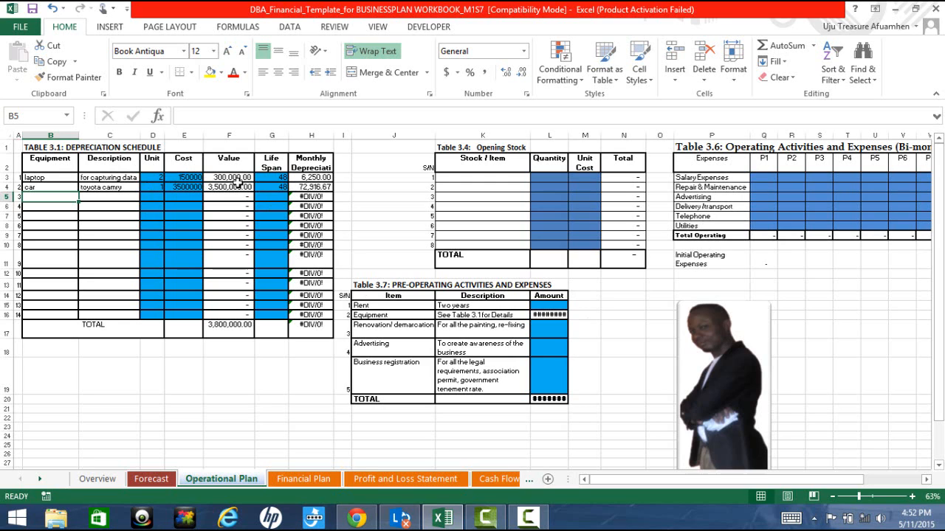
left_click(229, 325)
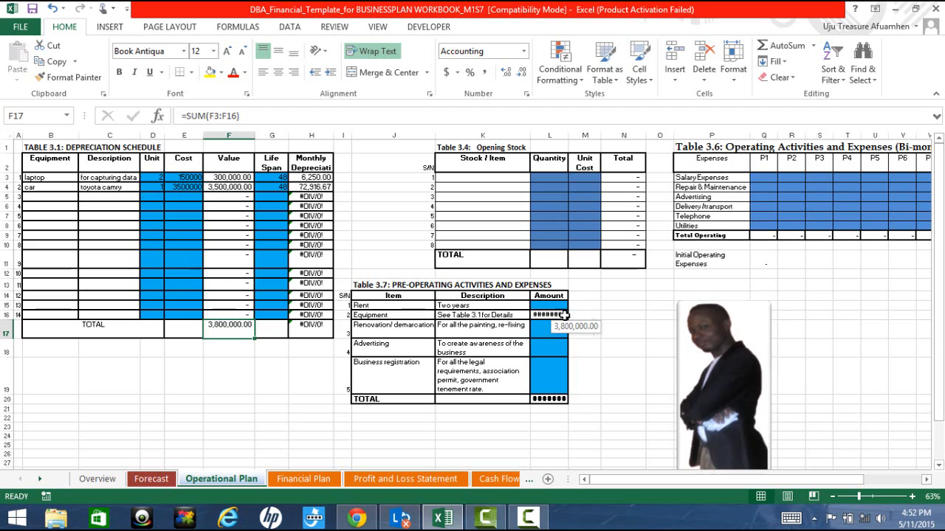
Step: Widen Table 3.7's Amount column to fit its figures and set the Rent amount to 1000000
double_click(567, 132)
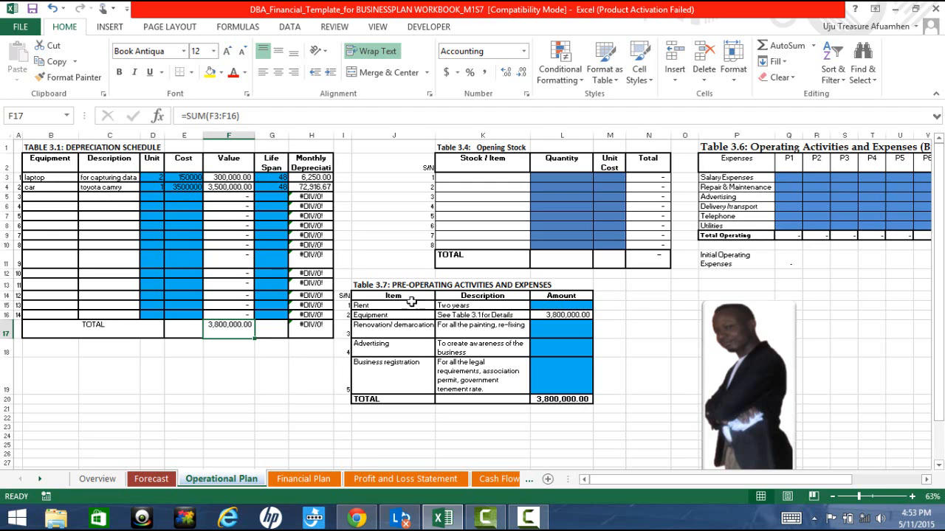
left_click(544, 304)
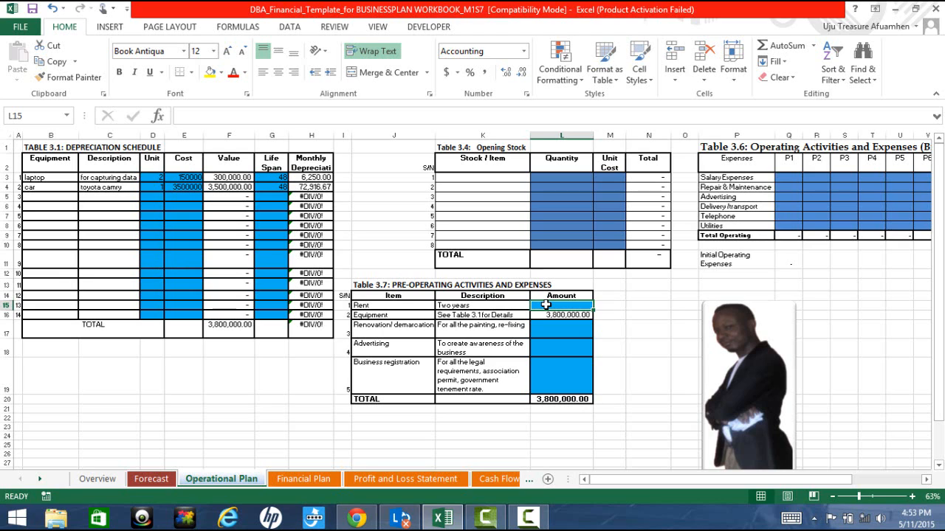
type("100")
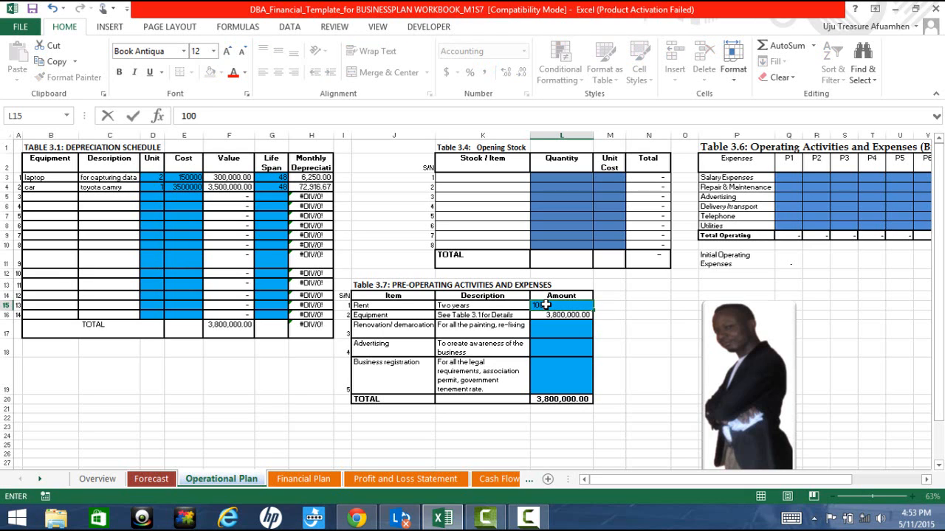
type("00")
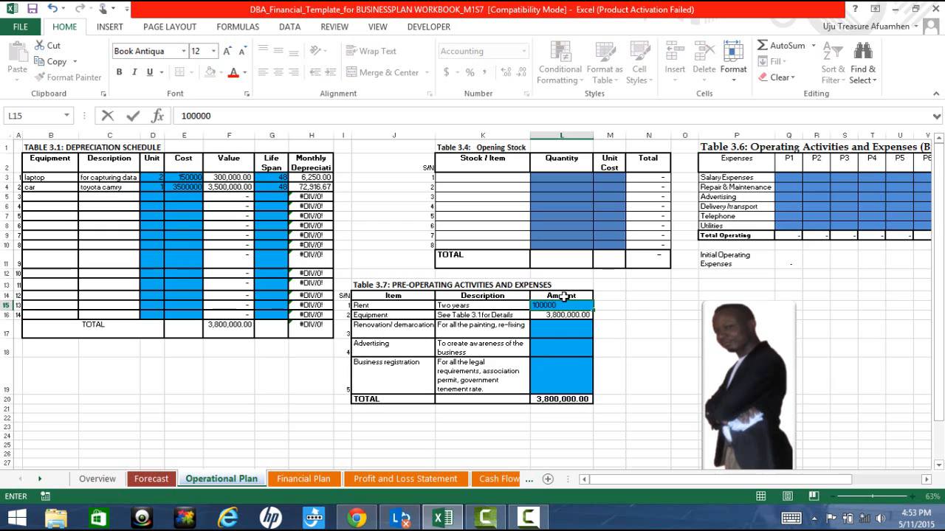
type("0")
Step: Set the Renovation/demarcation amount in the pre-operating expenses to 100000
left_click(559, 334)
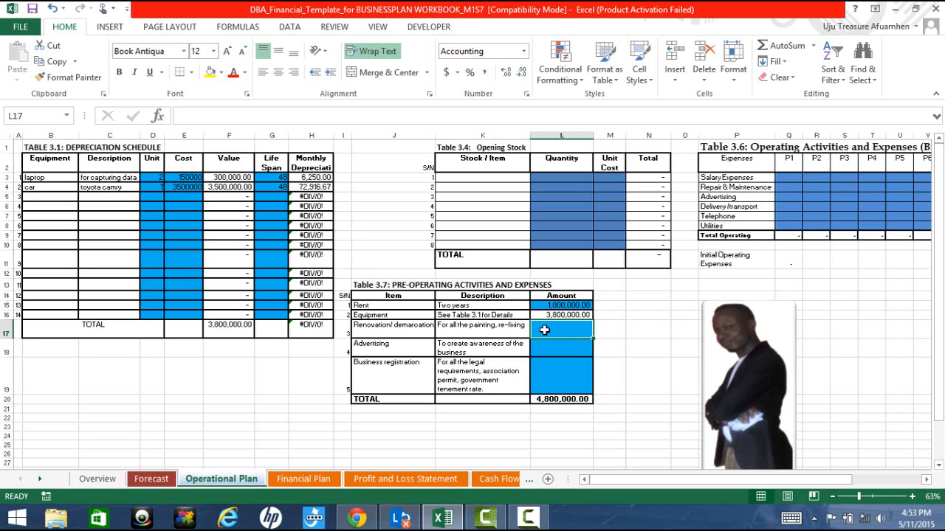
type("4")
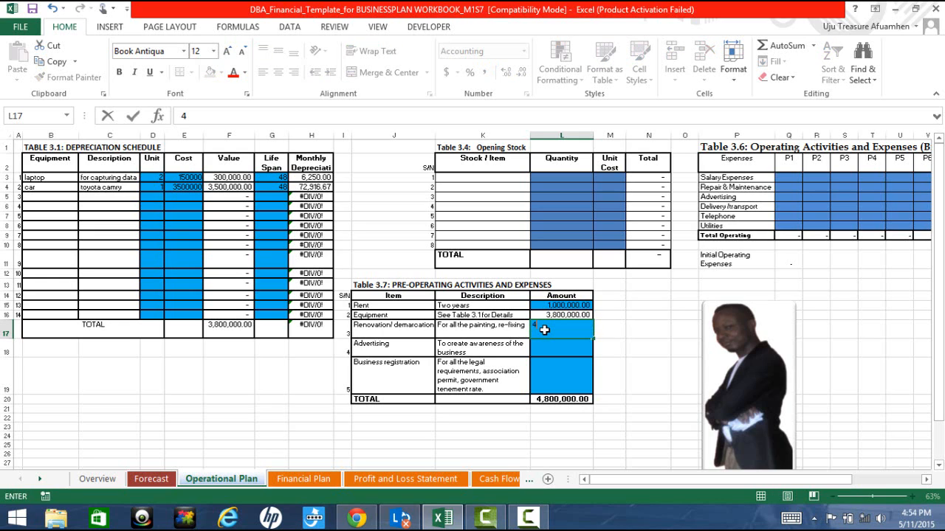
type("0")
key("BackSpace")
type("100000")
Step: Set the pre-operating Advertising amount to 250000 and the Business registration amount to 60000
left_click(552, 352)
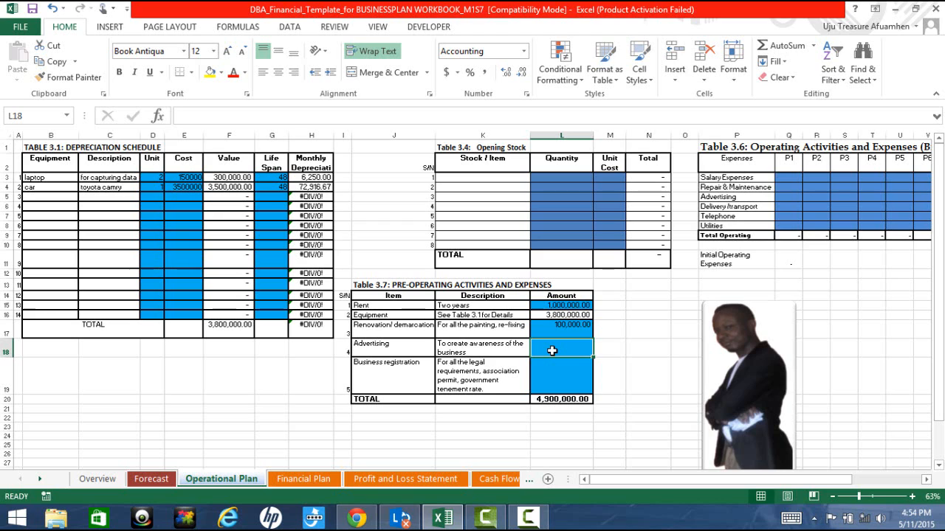
type("250")
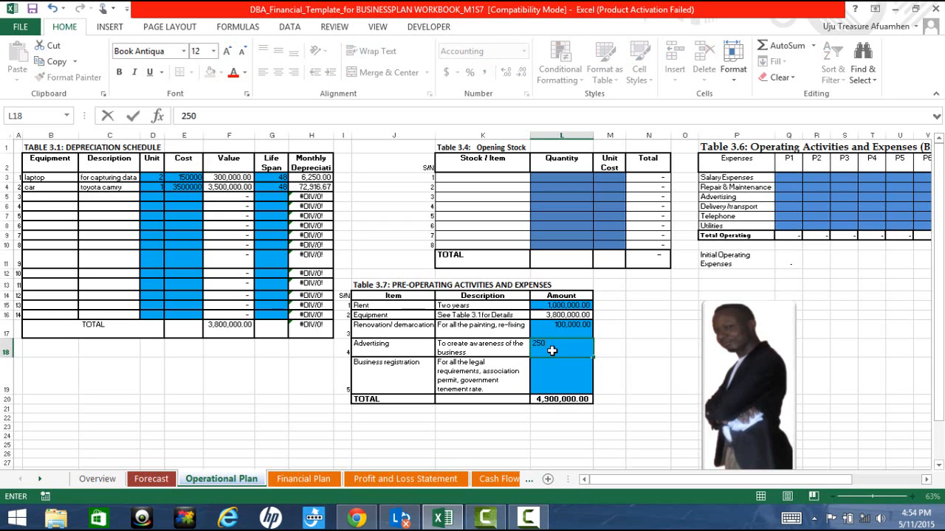
type("000")
left_click(544, 376)
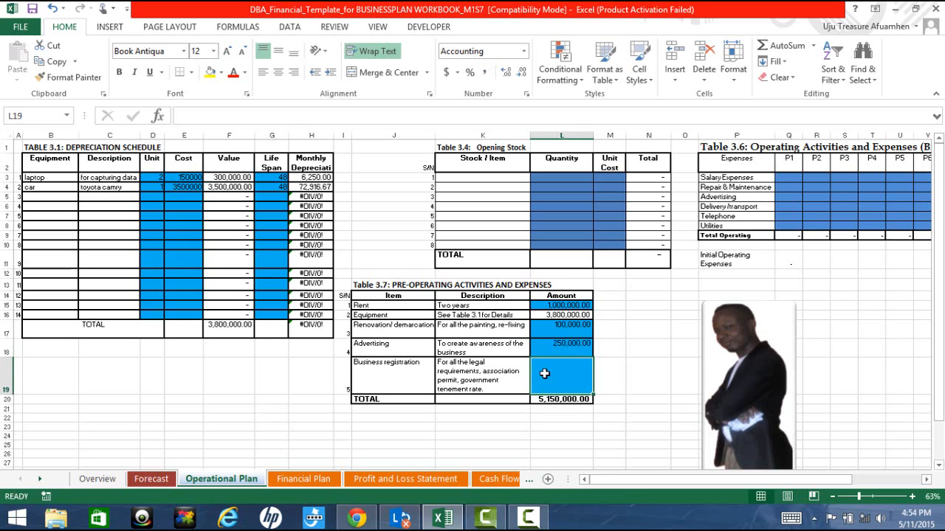
type("60")
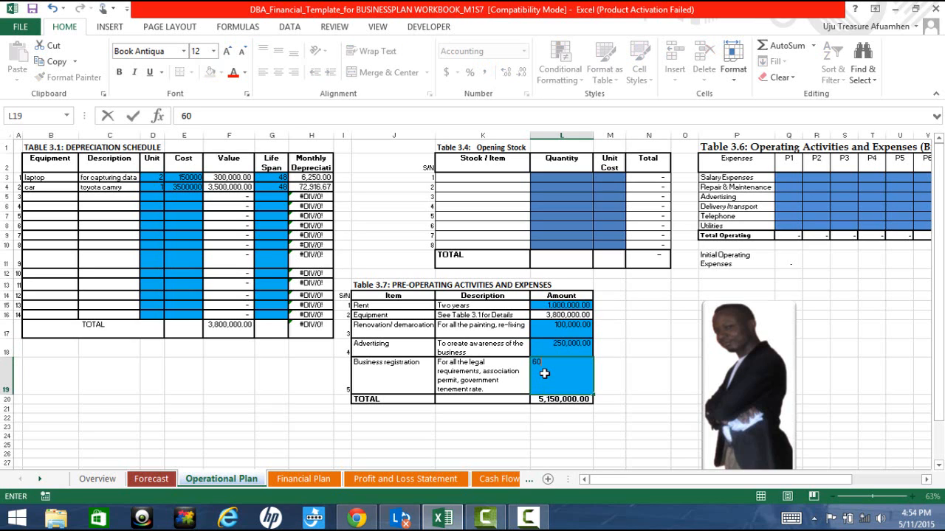
type("000")
key("Return")
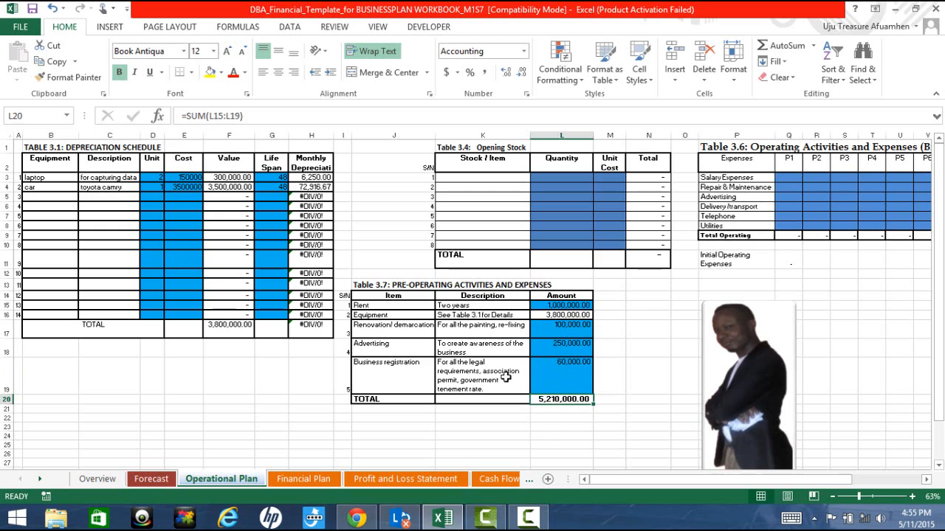
Step: Enter "photobook 24" as the first stock item in Table 3.4: Opening Stock
left_click(475, 176)
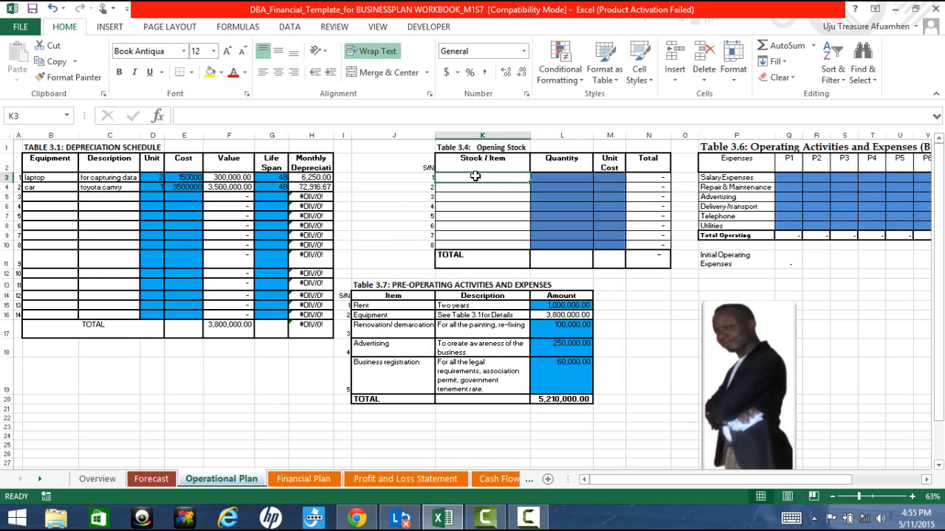
type("pho")
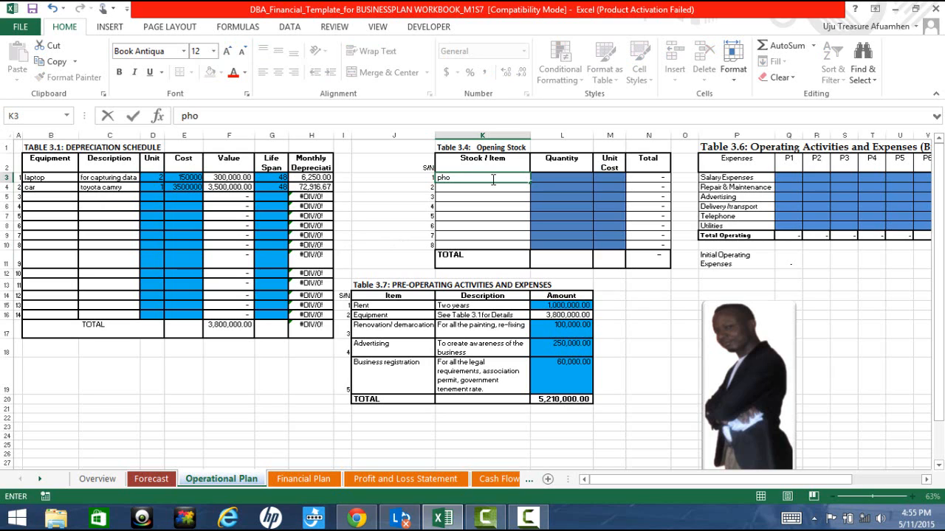
type("tobook 24")
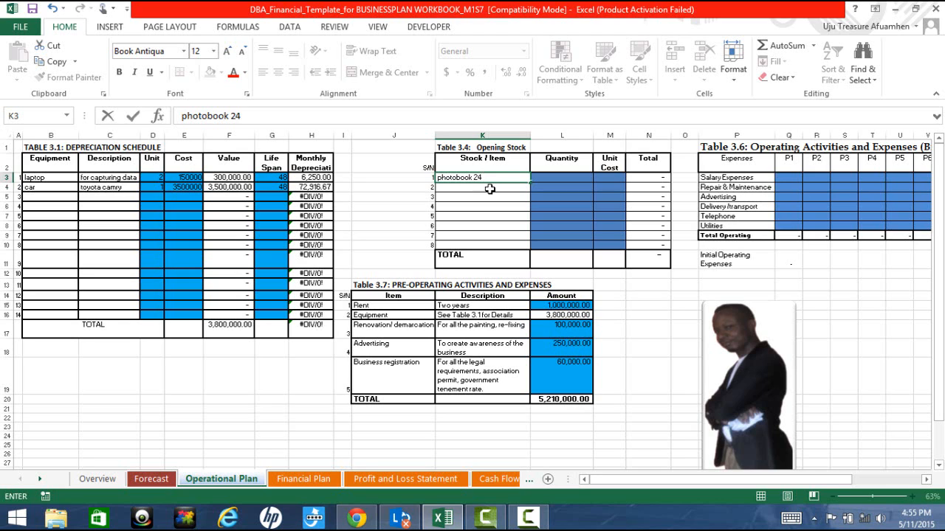
Step: Enter "photobook 64" as the second stock item in the Opening Stock table
left_click(492, 187)
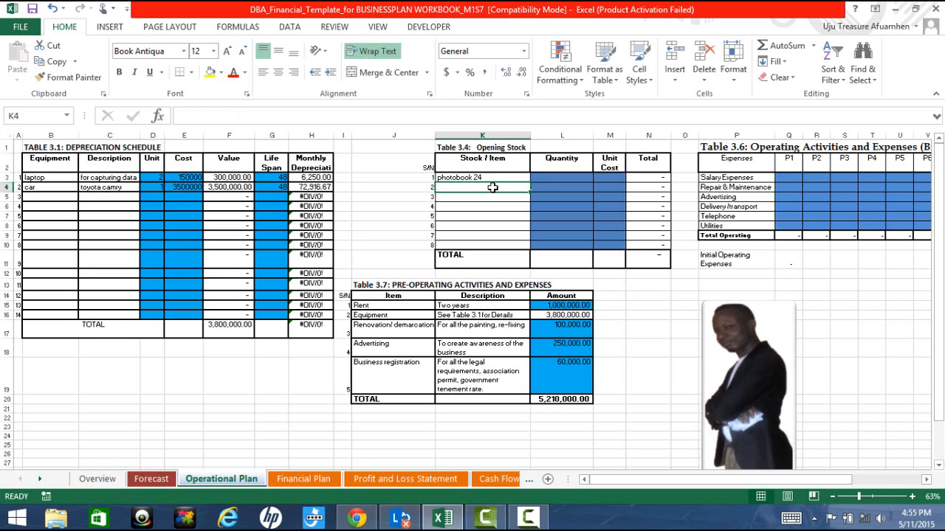
type("photo")
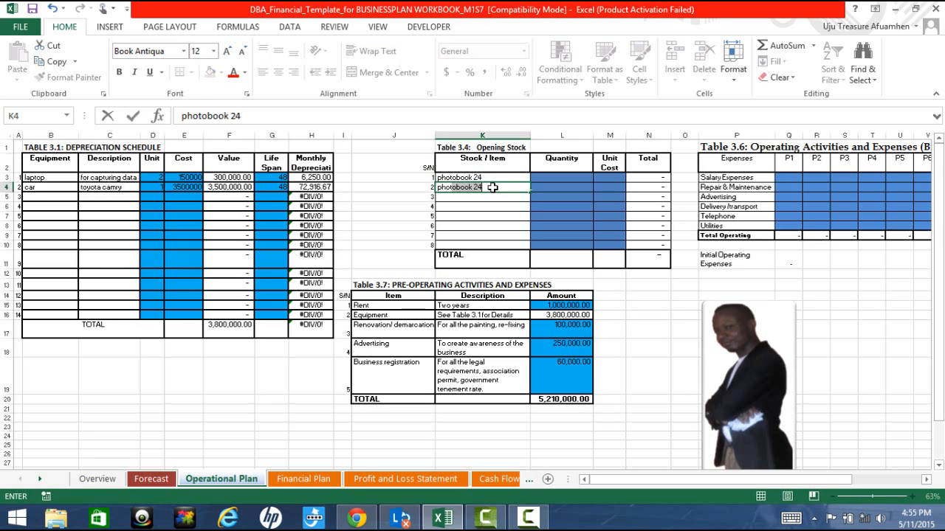
type("b")
left_click(485, 189)
key("BackSpace")
key("BackSpace")
key("BackSpace")
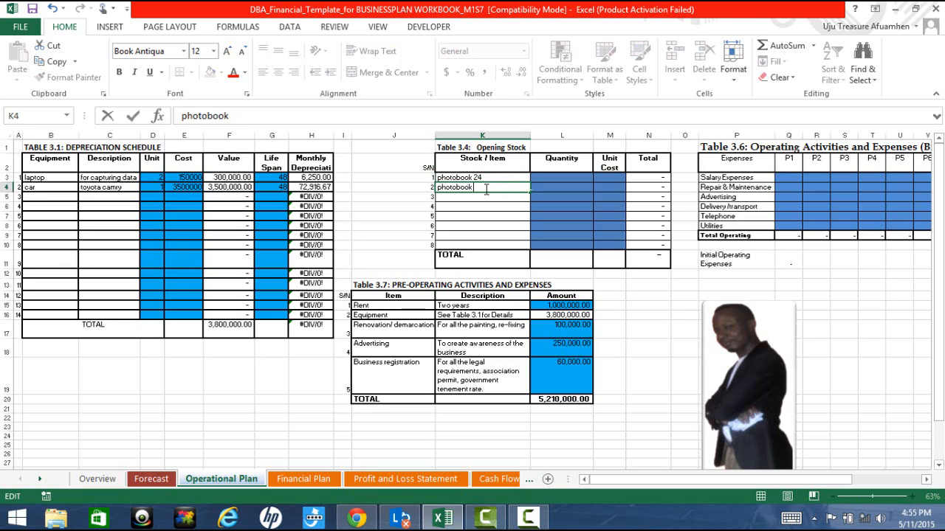
type("64")
Step: Set the opening stock quantities to 10 for photobook 24 and 5 for photobook 64
left_click(543, 178)
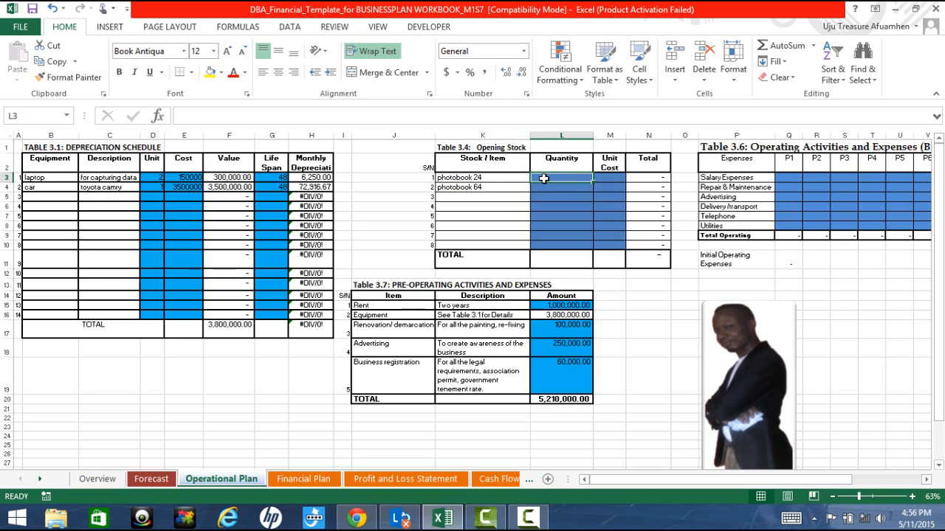
type("10")
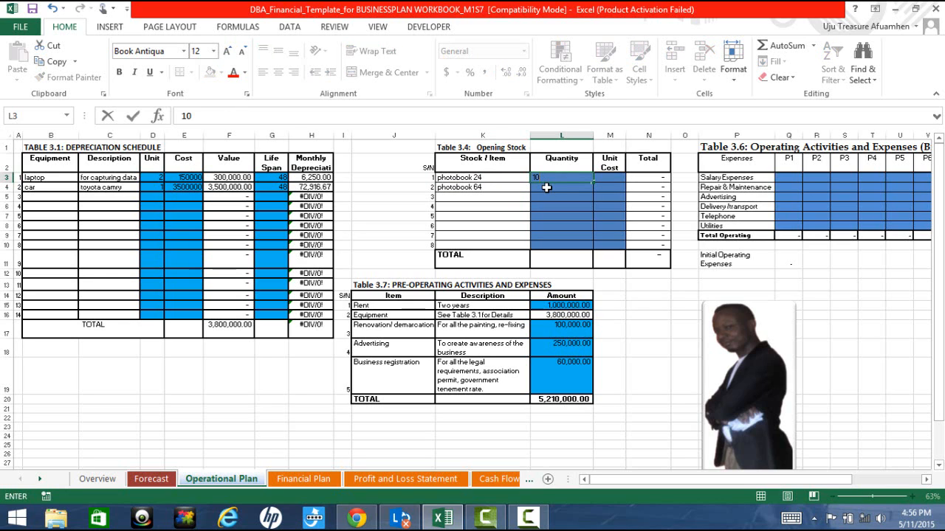
left_click(546, 188)
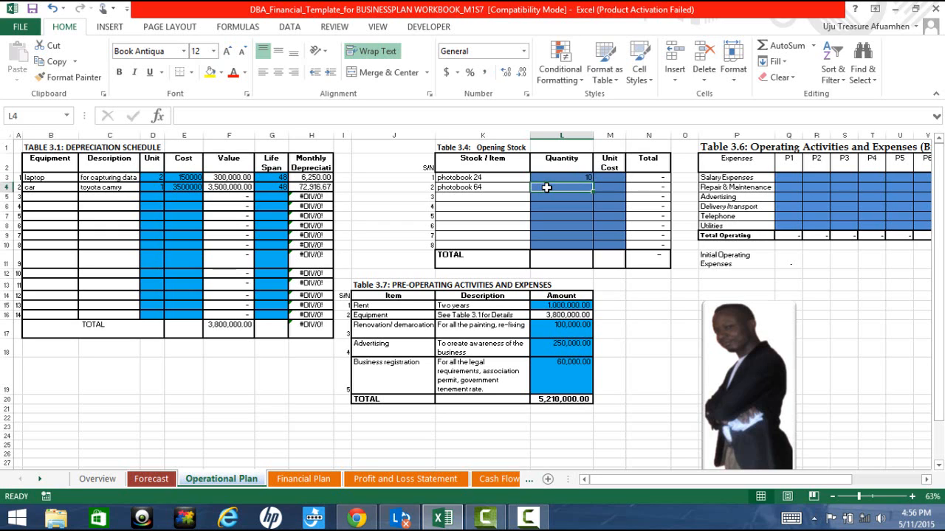
type("5")
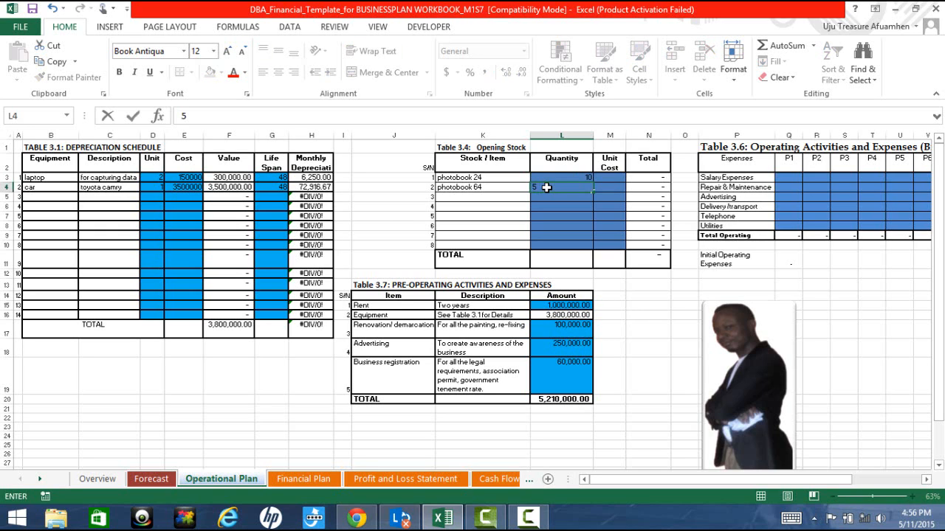
Step: Set the unit cost of photobook 24 in the Opening Stock table to 20000
left_click(607, 177)
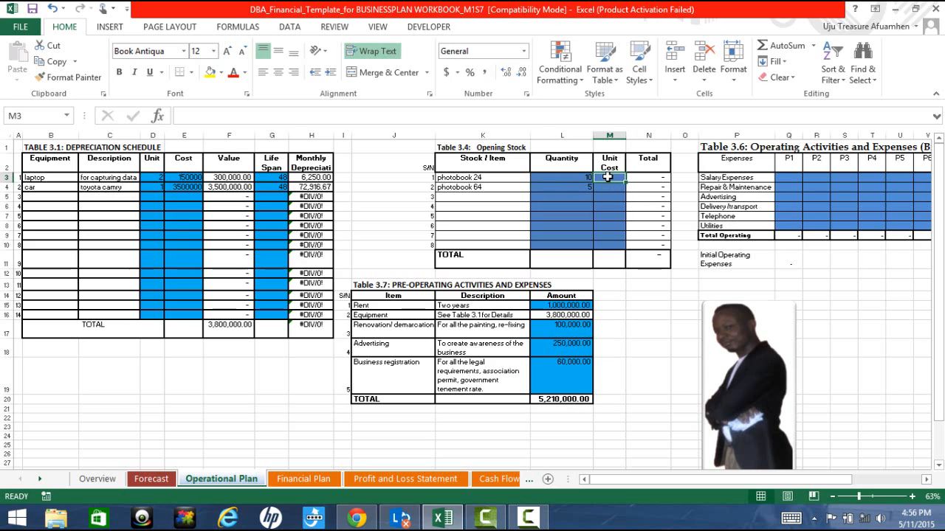
type("20")
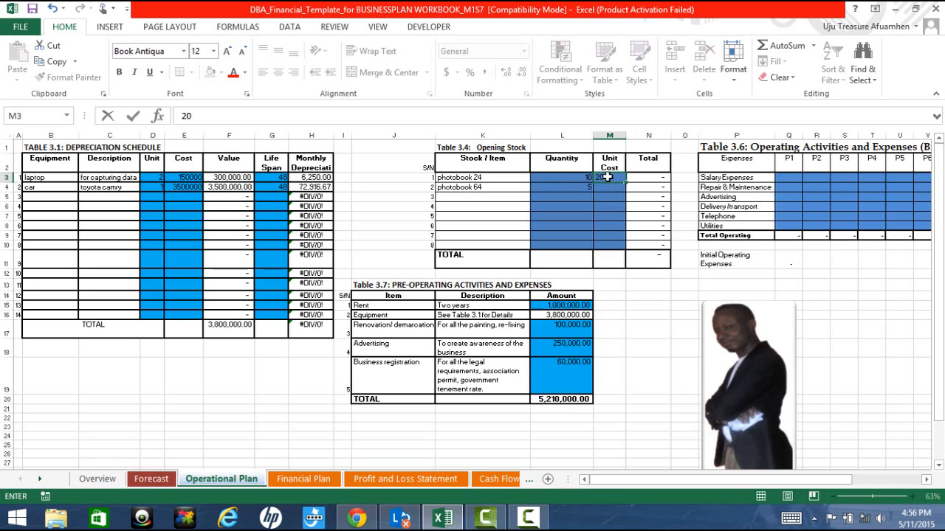
type("000")
key("Return")
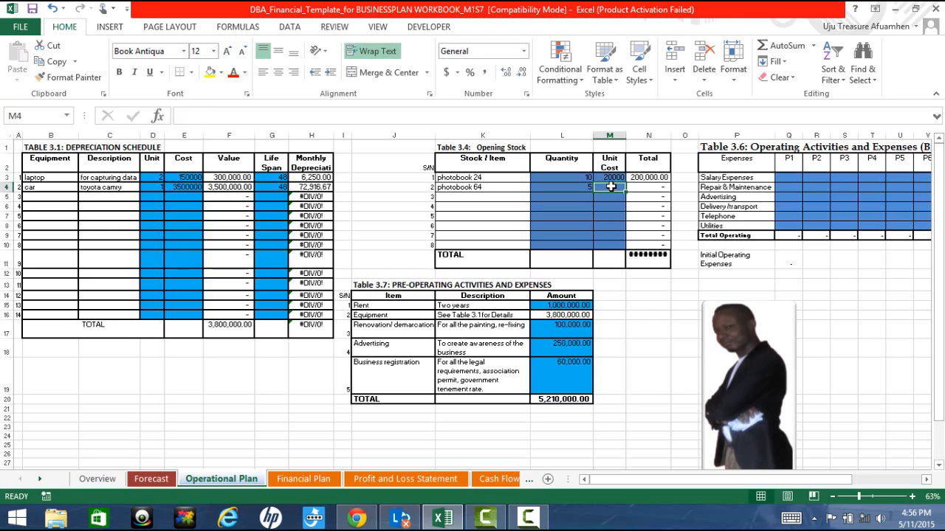
Step: Set the unit cost of photobook 64 to 45000 and widen the Opening Stock Total column to fit its figures
type("45")
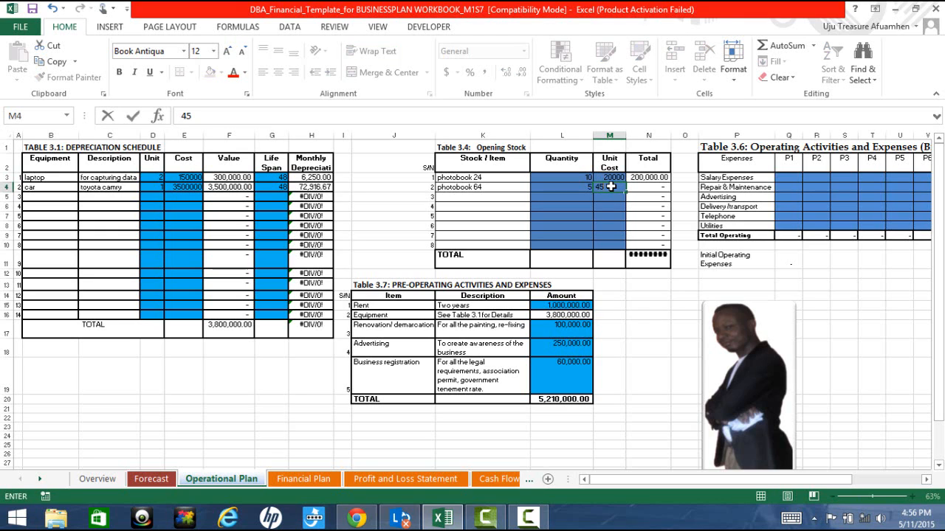
type("000")
key("Return")
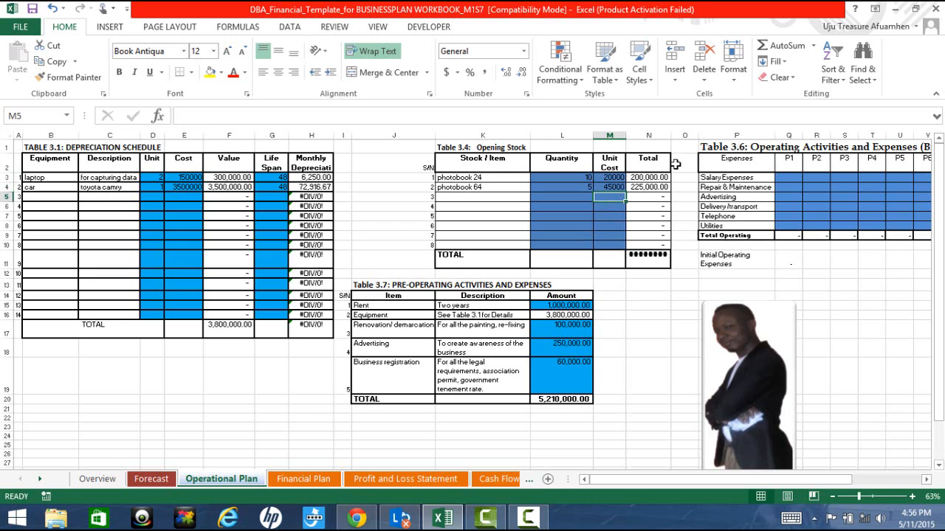
double_click(670, 136)
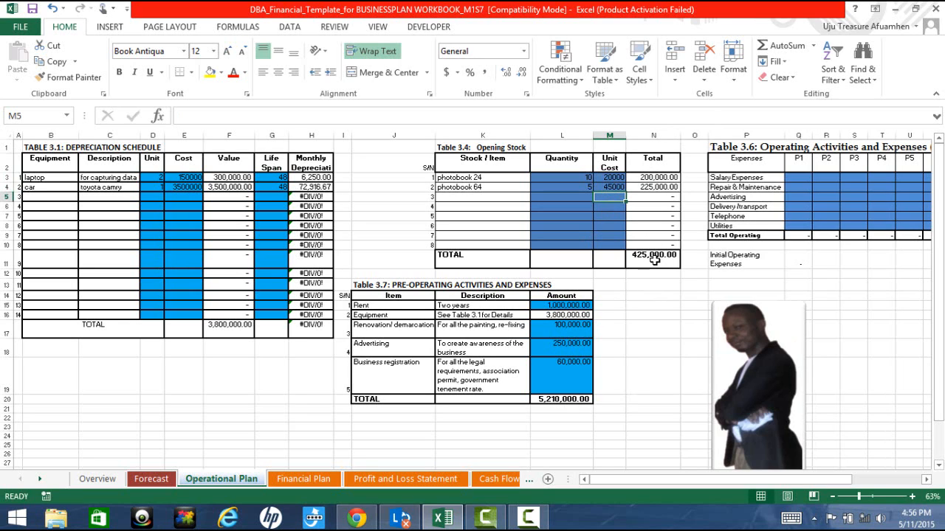
Step: In Table 3.6: Operating Activities and Expenses, enter 500000 for Salary Expenses and 100000 for Repair & Maintenance in period P1
left_click(927, 481)
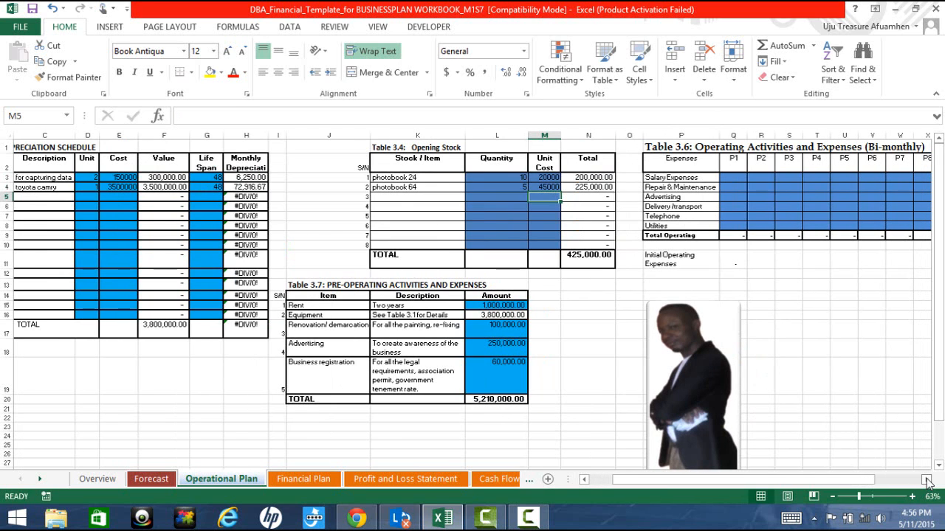
left_click(927, 481)
left_click(927, 481)
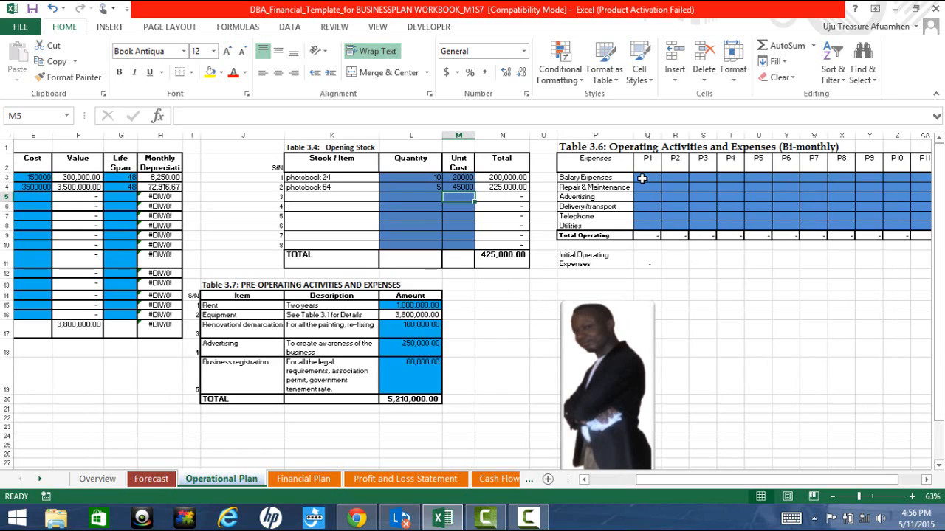
left_click(642, 178)
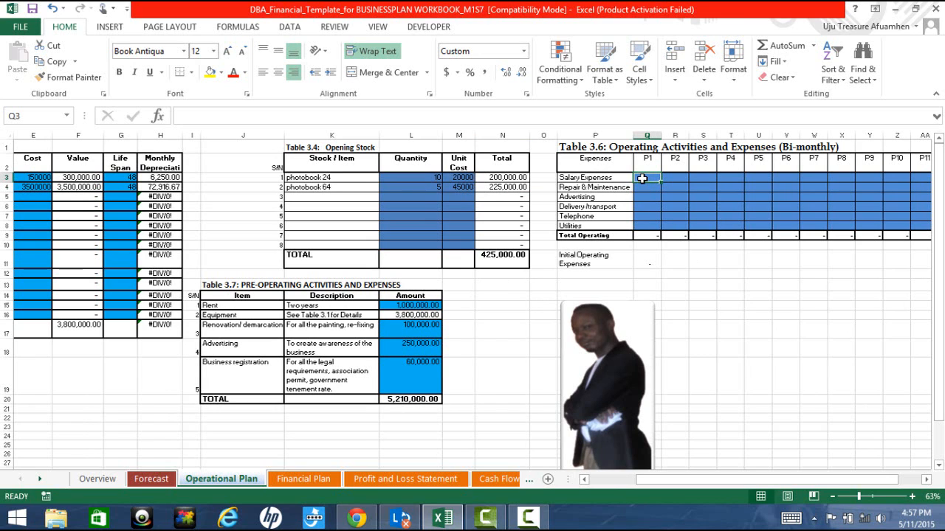
type("5000")
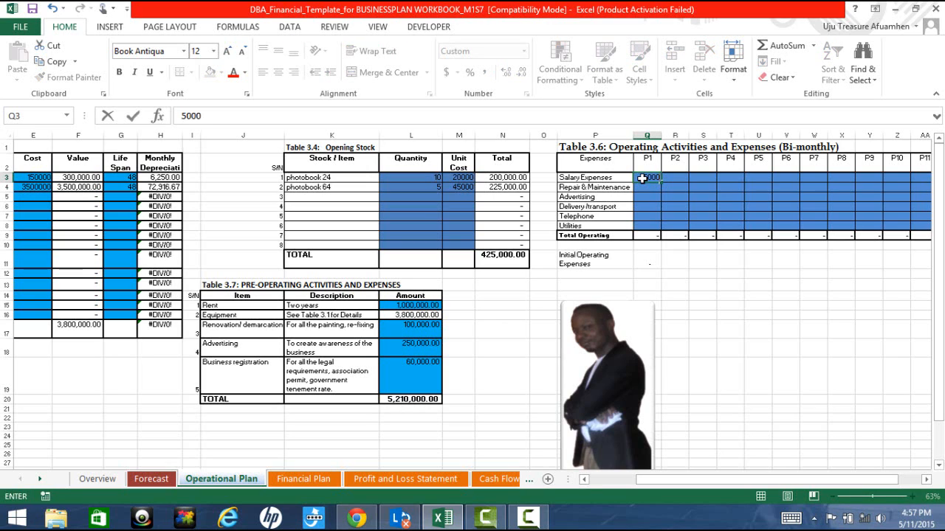
type("00")
left_click(644, 187)
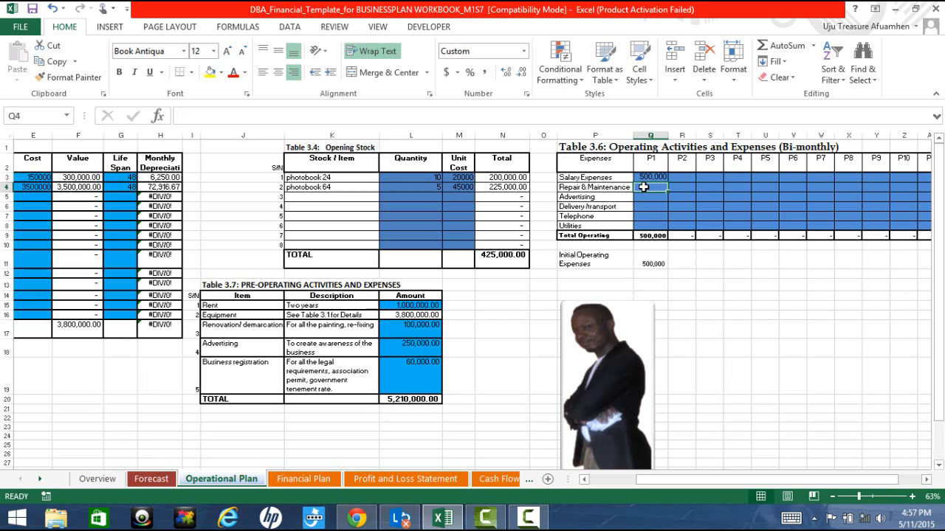
type("10")
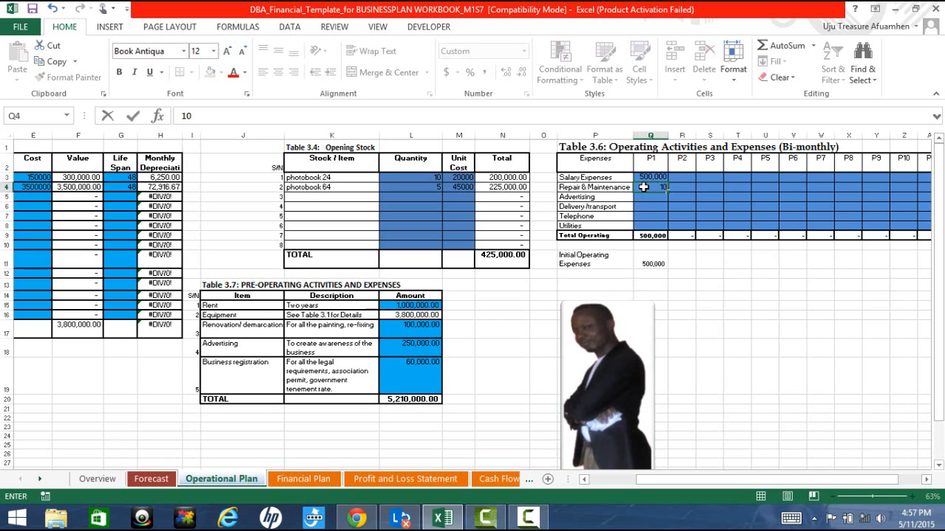
type("0000")
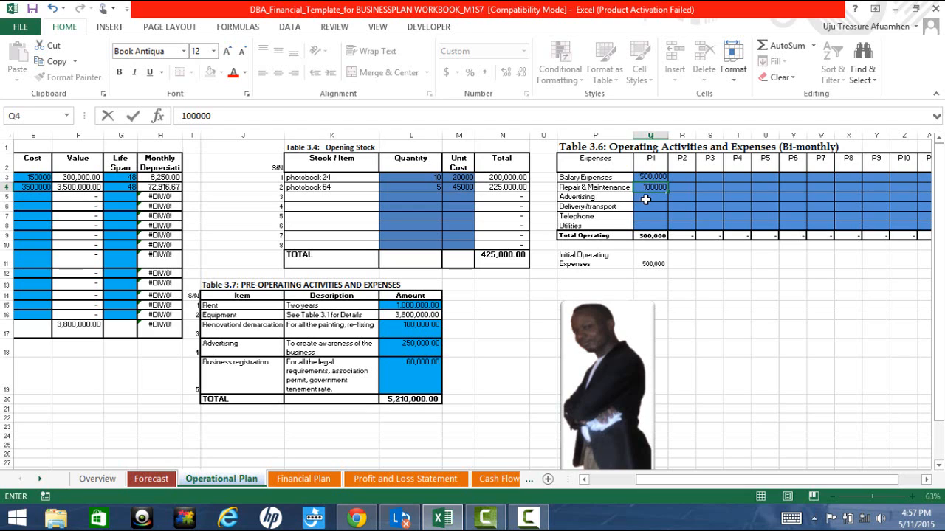
Step: Enter 20000 as the P1 Advertising expense in Table 3.6
left_click(647, 197)
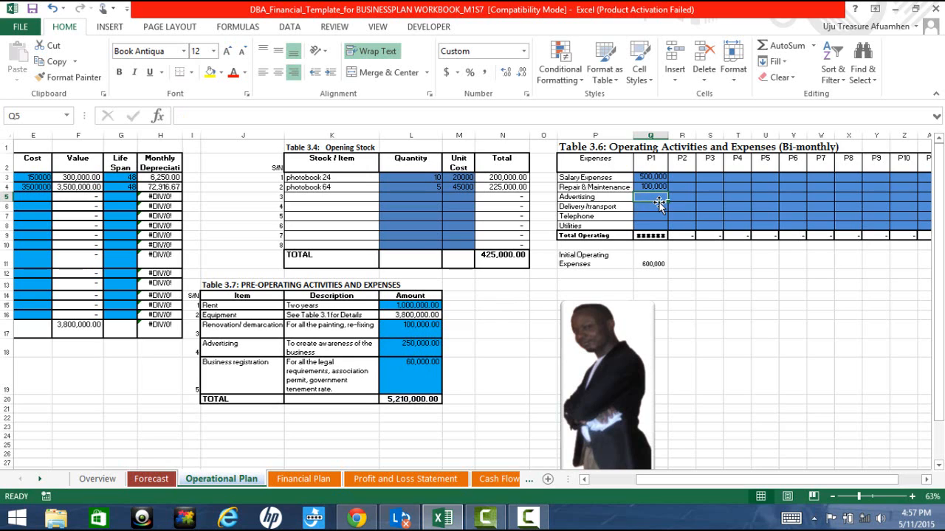
type("10")
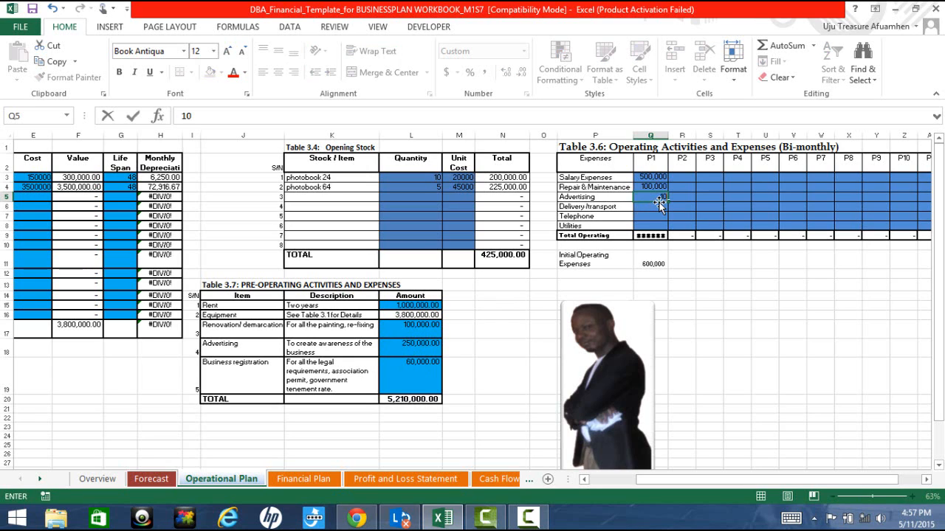
key("BackSpace")
key("BackSpace")
type("20")
type("000")
Step: Enter the P1 expenses of 10000 for Delivery/transport and 1000 for Telephone in Table 3.6
left_click(648, 208)
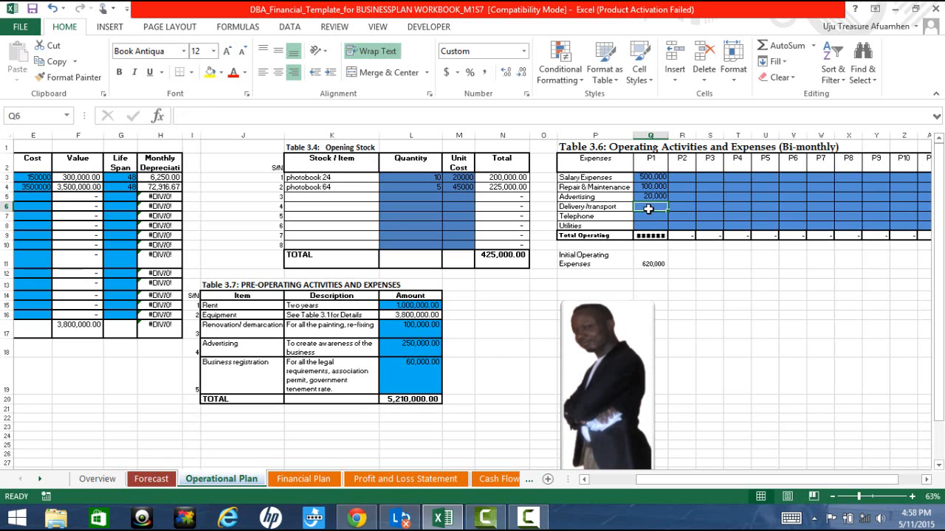
type("1")
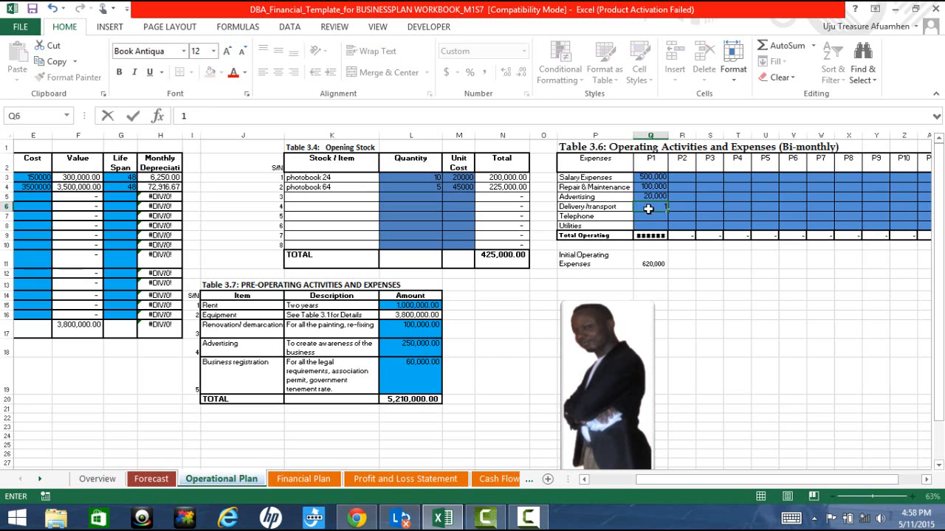
type("0000")
left_click(639, 216)
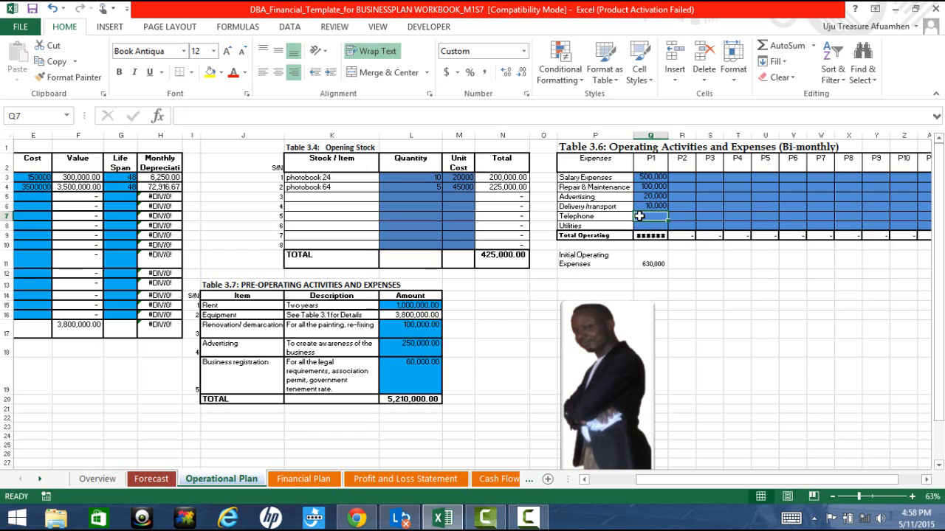
type("1")
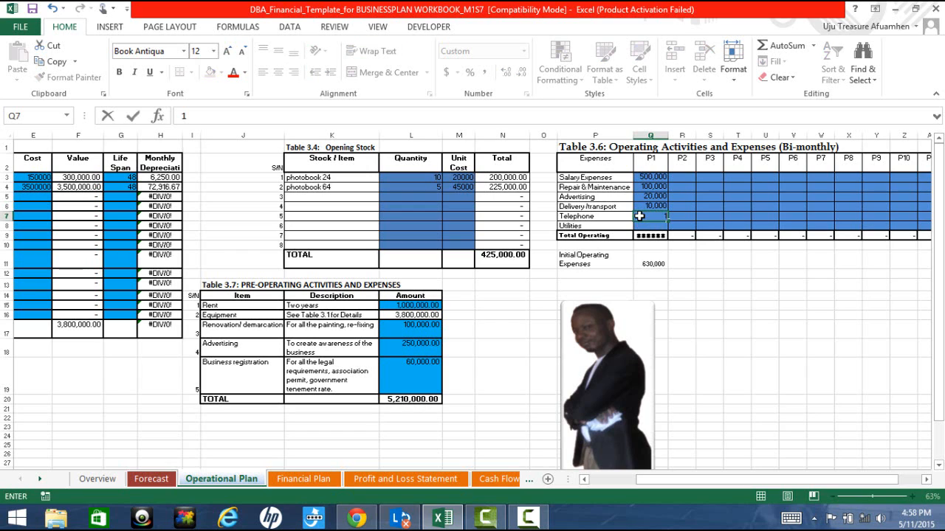
type("000")
Step: Enter 3000 as the P1 Utilities expense in Table 3.6
left_click(646, 225)
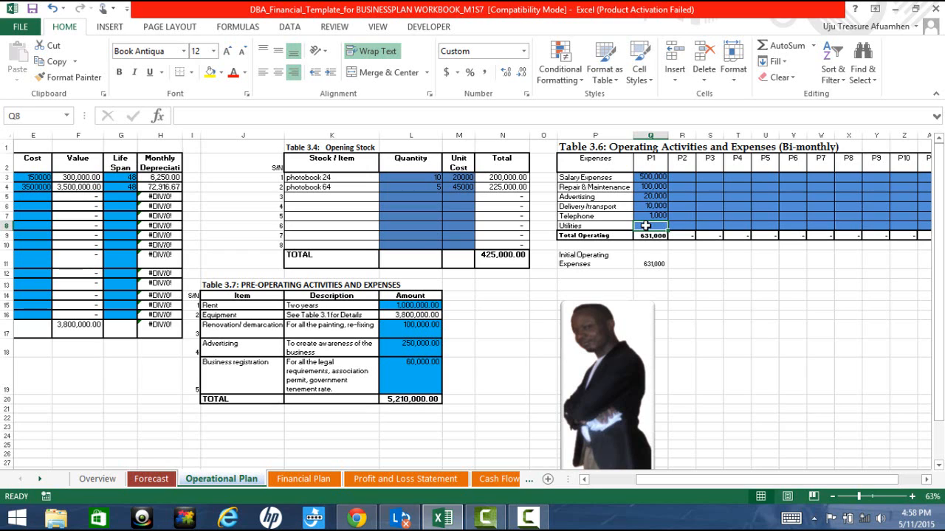
type("1")
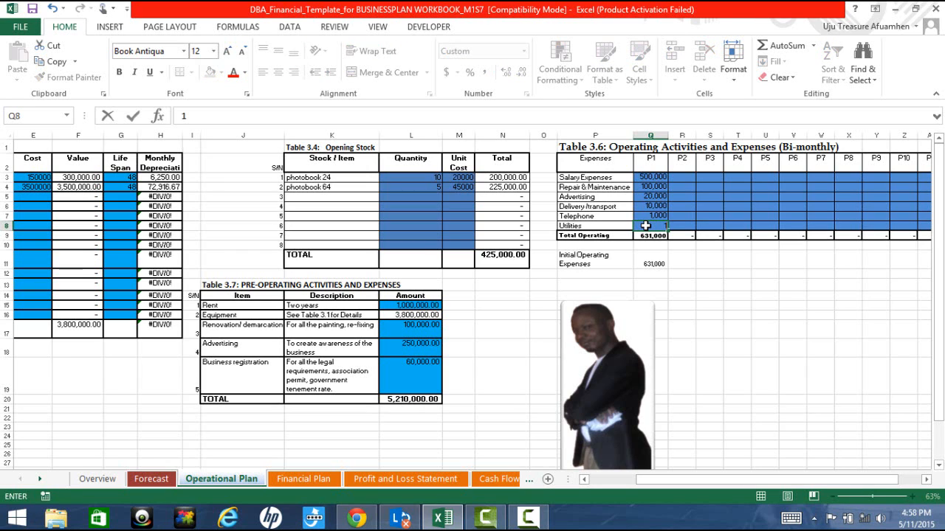
key("BackSpace")
type("3000")
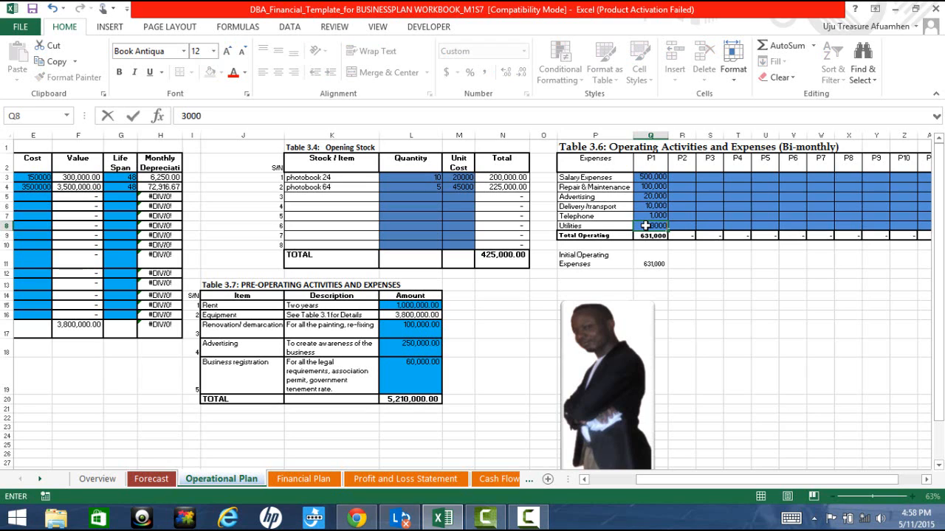